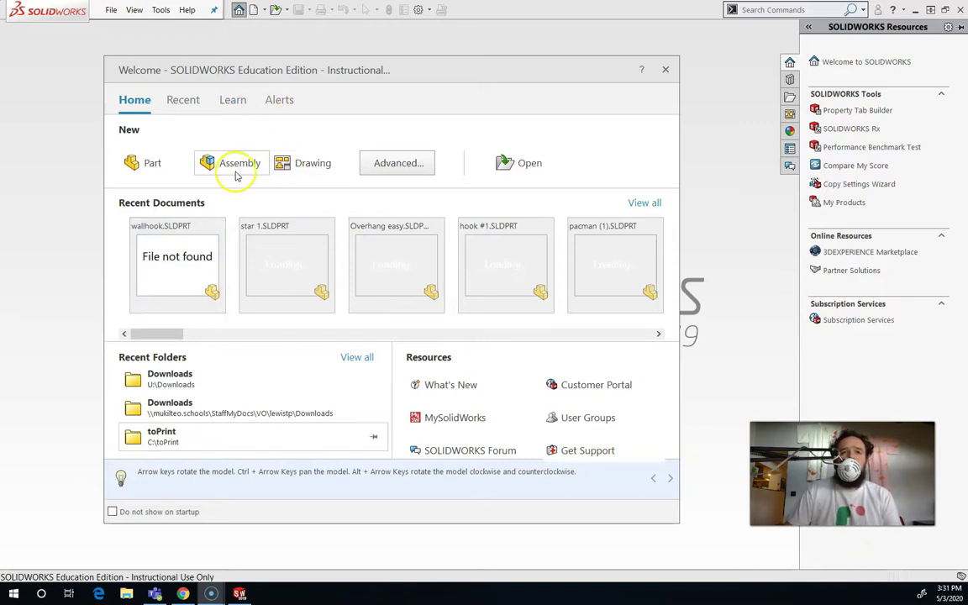
Close the Welcome dialog and collapse the SOLIDWORKS Resources task pane.
{"action": "left_click", "coordinate": [155, 166]}
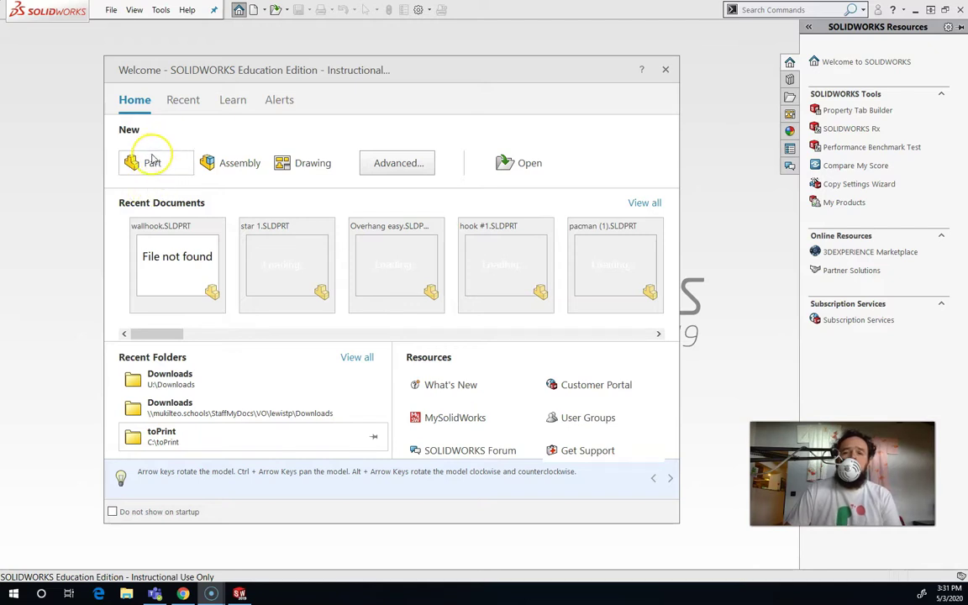
{"action": "left_click", "coordinate": [148, 161]}
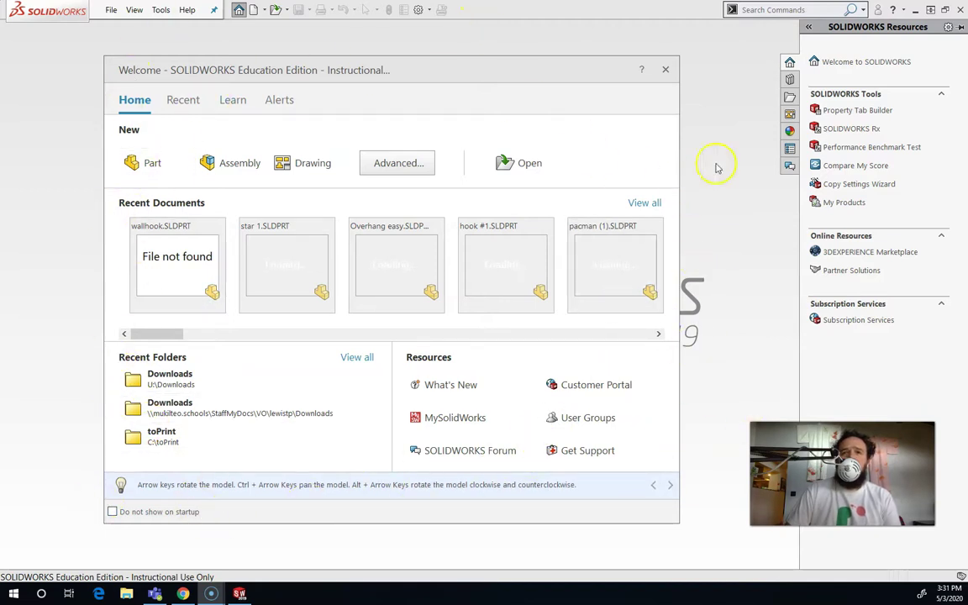
{"action": "left_click", "coordinate": [666, 70]}
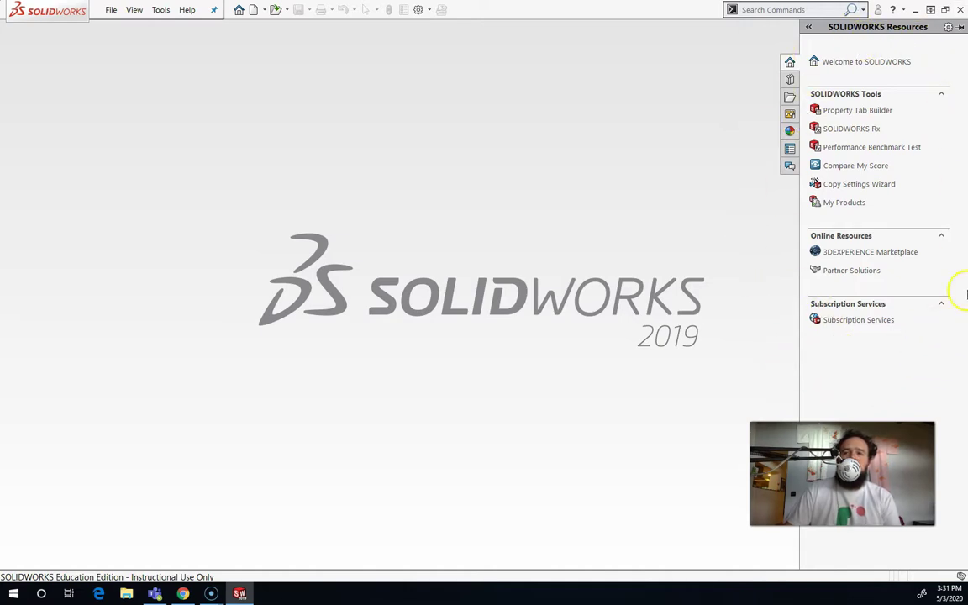
{"action": "left_click", "coordinate": [519, 141]}
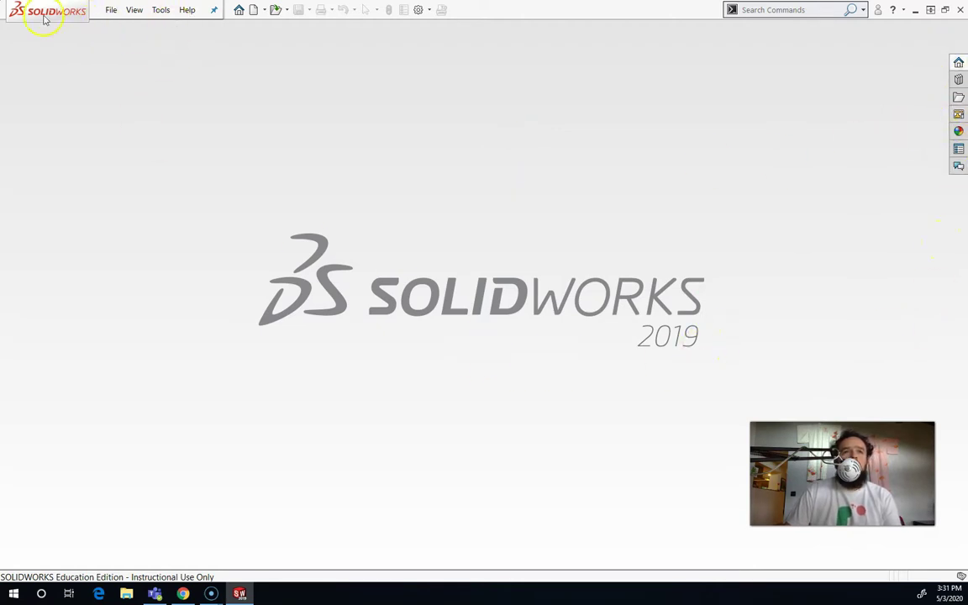
Unpin the main menu bar so it collapses, and pin it open again.
{"action": "left_click", "coordinate": [216, 10]}
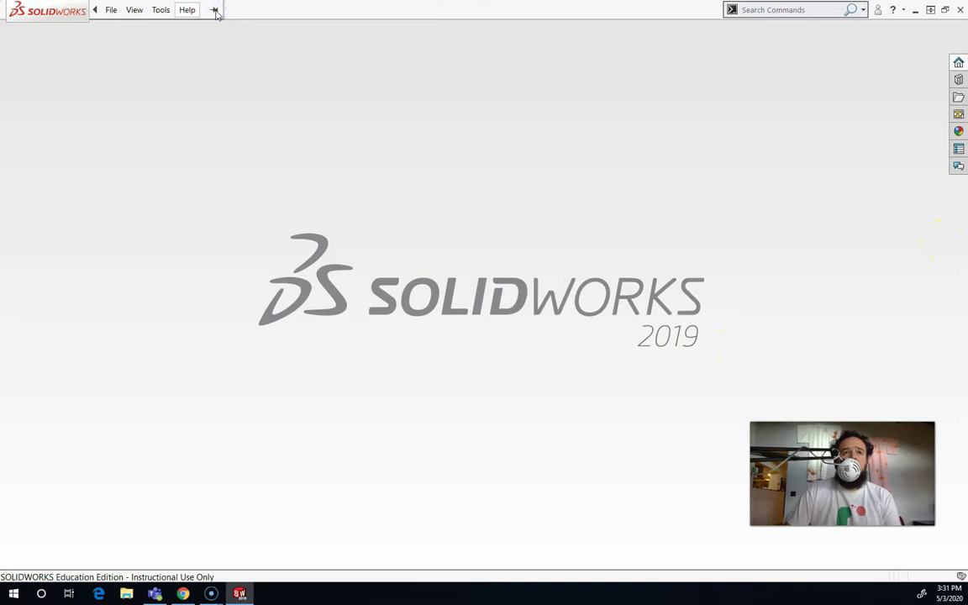
{"action": "left_click", "coordinate": [215, 11]}
{"action": "left_click", "coordinate": [215, 12]}
{"action": "left_click", "coordinate": [215, 11]}
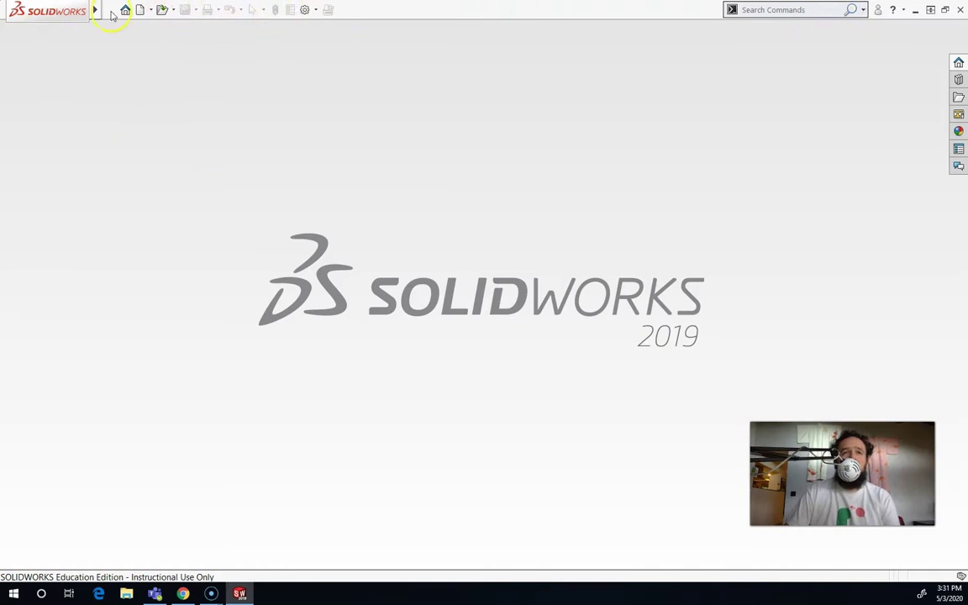
{"action": "mouse_move", "coordinate": [100, 18]}
{"action": "left_click", "coordinate": [133, 10]}
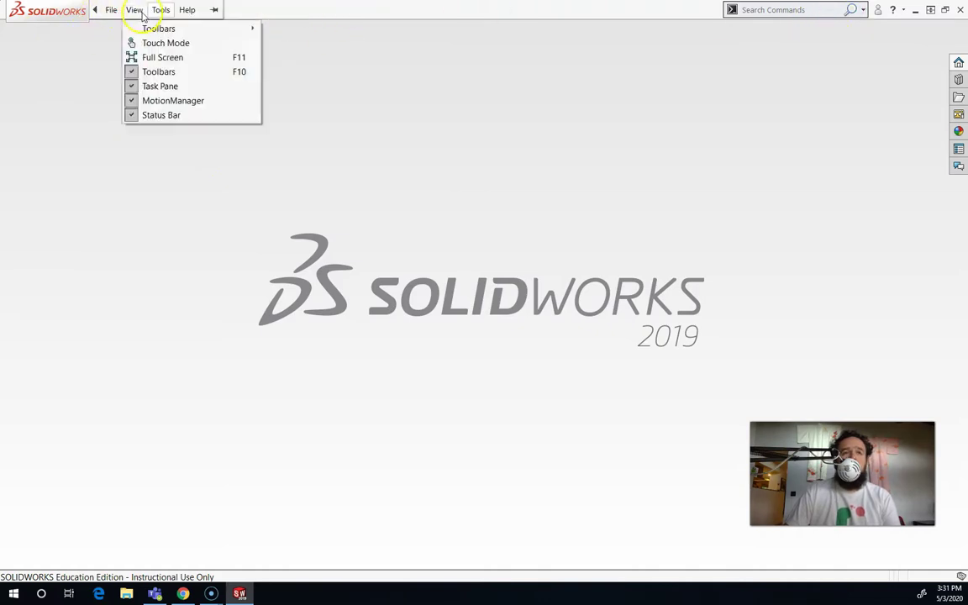
{"action": "left_click", "coordinate": [215, 10]}
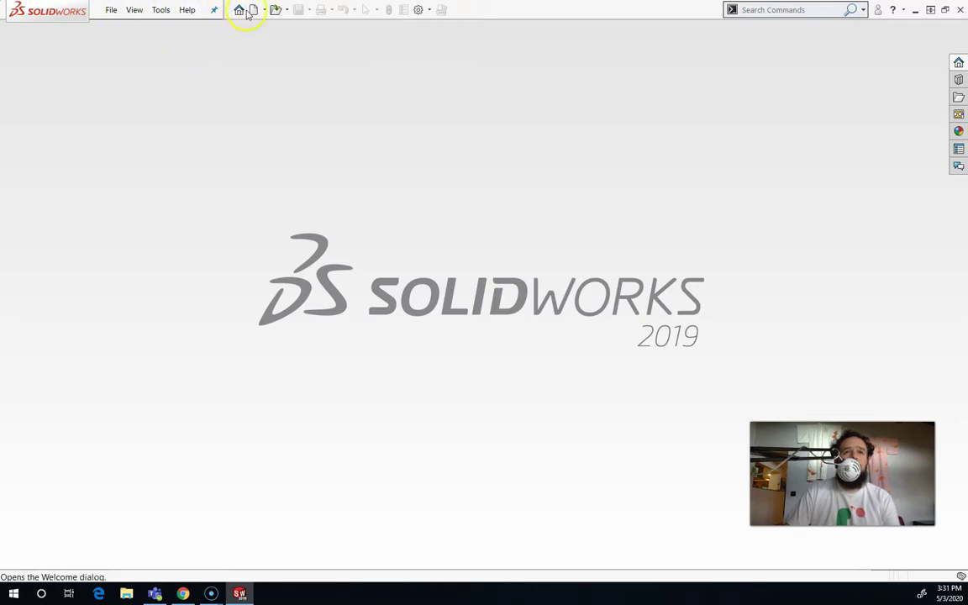
Create a new part document and review the unit systems available for it.
{"action": "left_click", "coordinate": [250, 10]}
{"action": "double_click", "coordinate": [327, 241]}
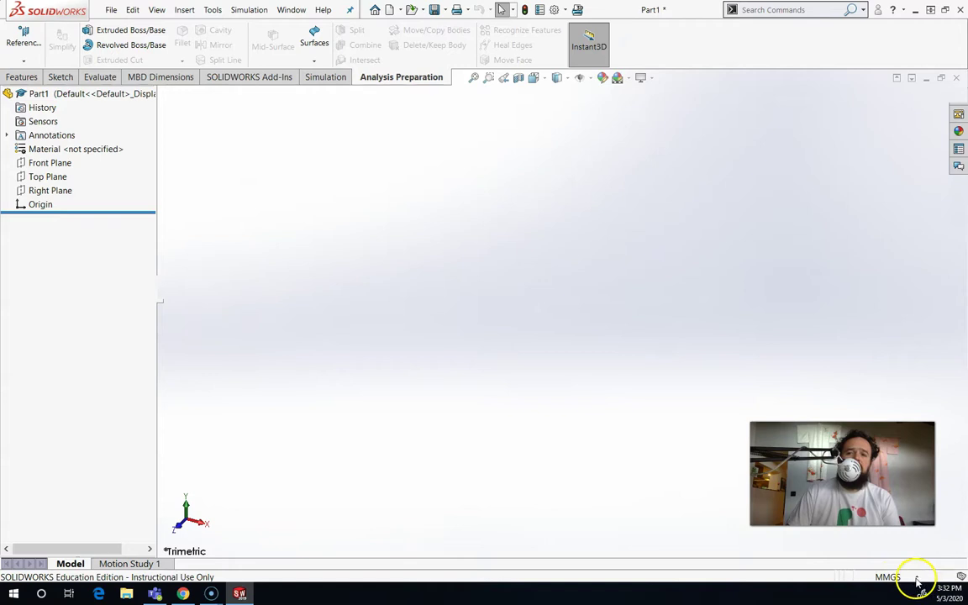
{"action": "left_click", "coordinate": [918, 579]}
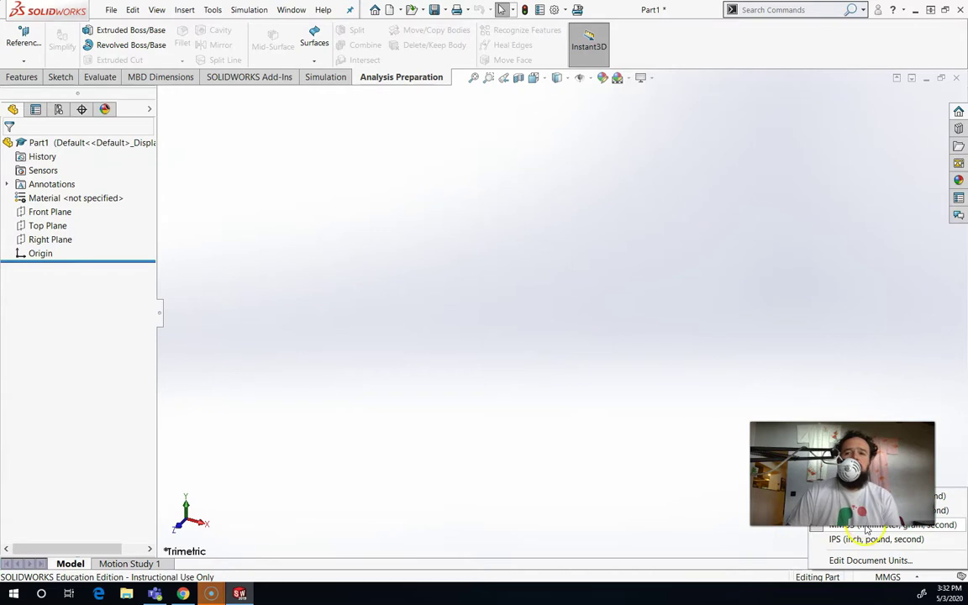
{"action": "left_click", "coordinate": [731, 516]}
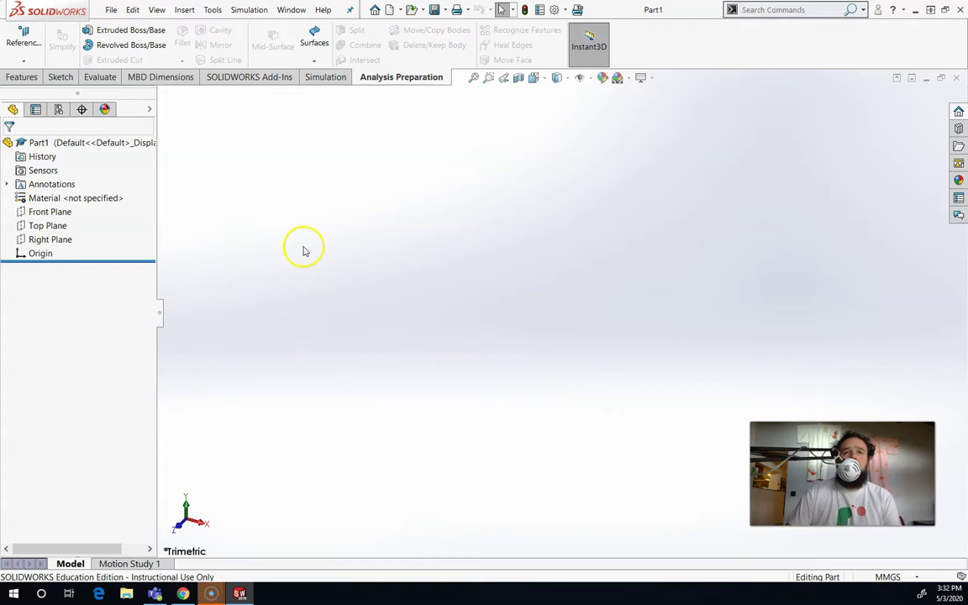
{"action": "left_click", "coordinate": [23, 78]}
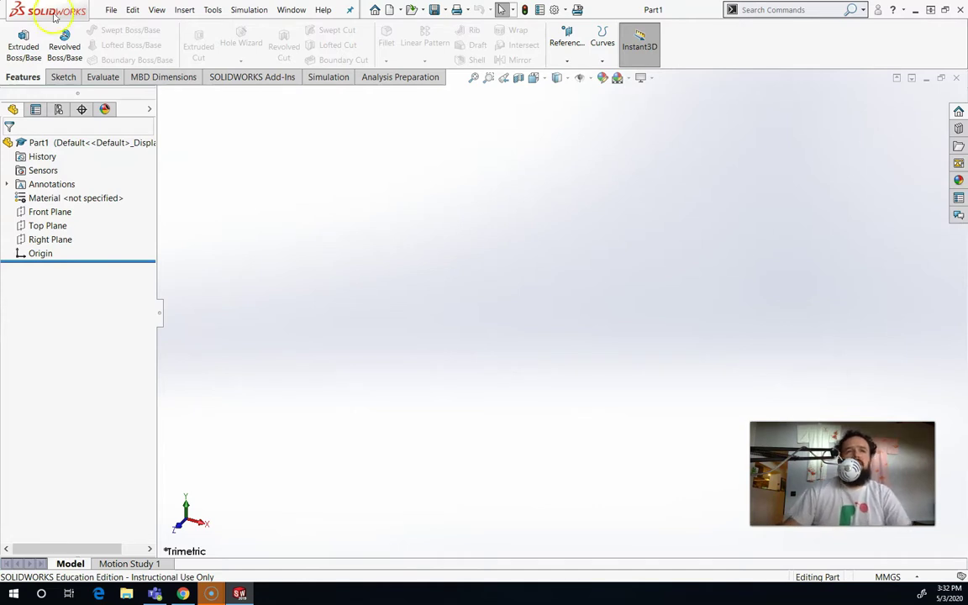
{"action": "left_click", "coordinate": [63, 78]}
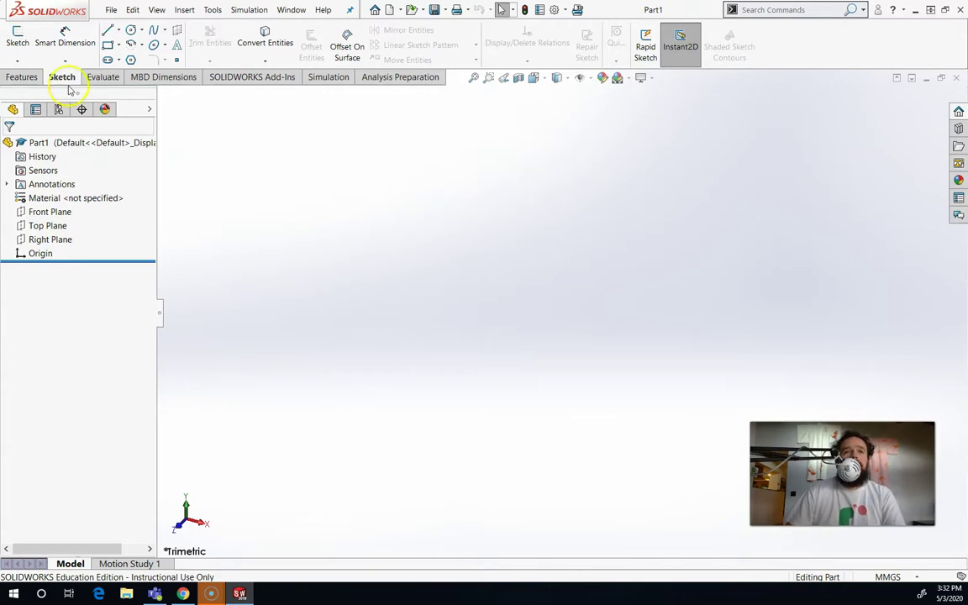
{"action": "left_click", "coordinate": [390, 78]}
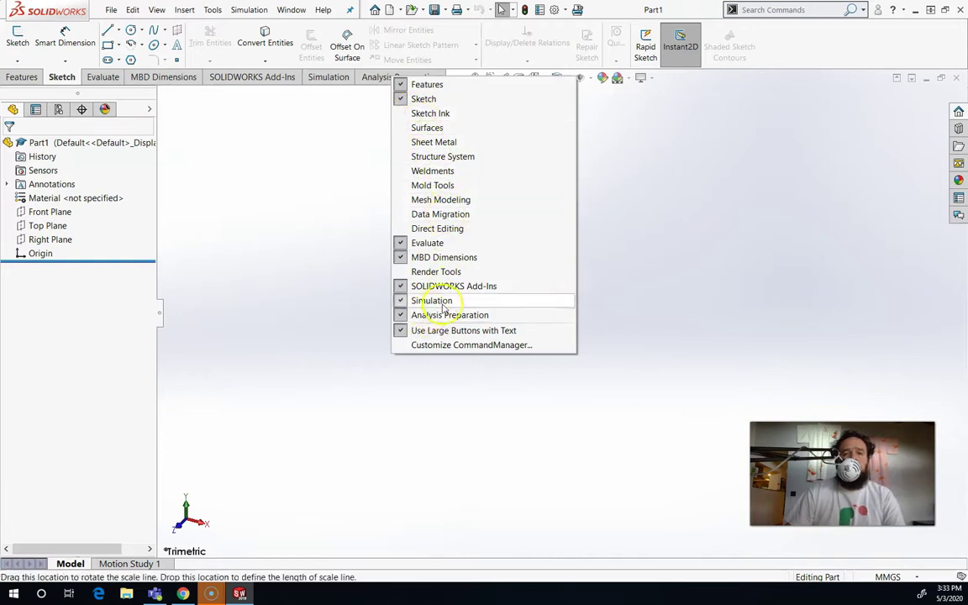
{"action": "left_click", "coordinate": [367, 77]}
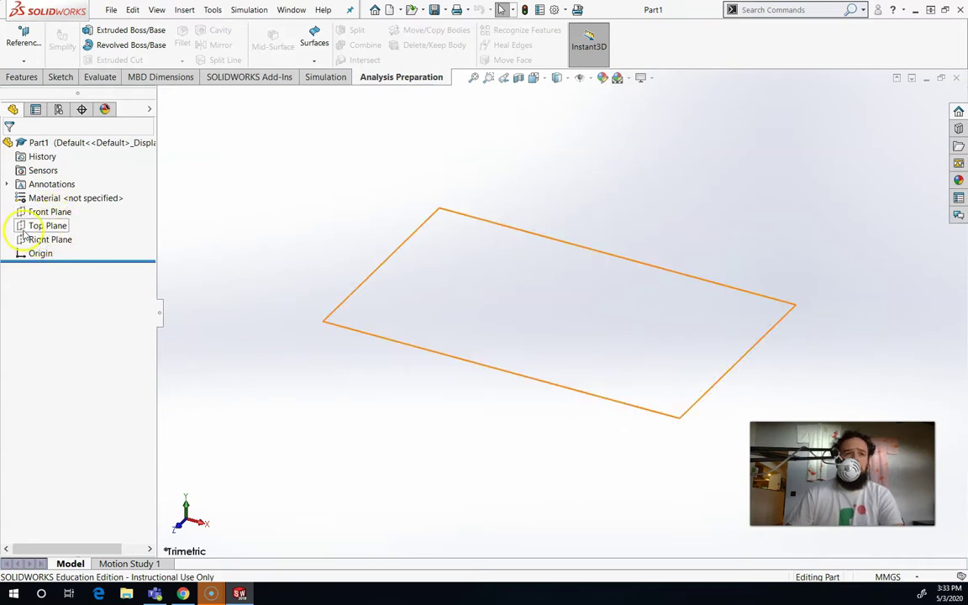
Show the Top Plane so it stays displayed in the graphics area, and preview the Right Plane.
{"action": "left_click", "coordinate": [25, 228]}
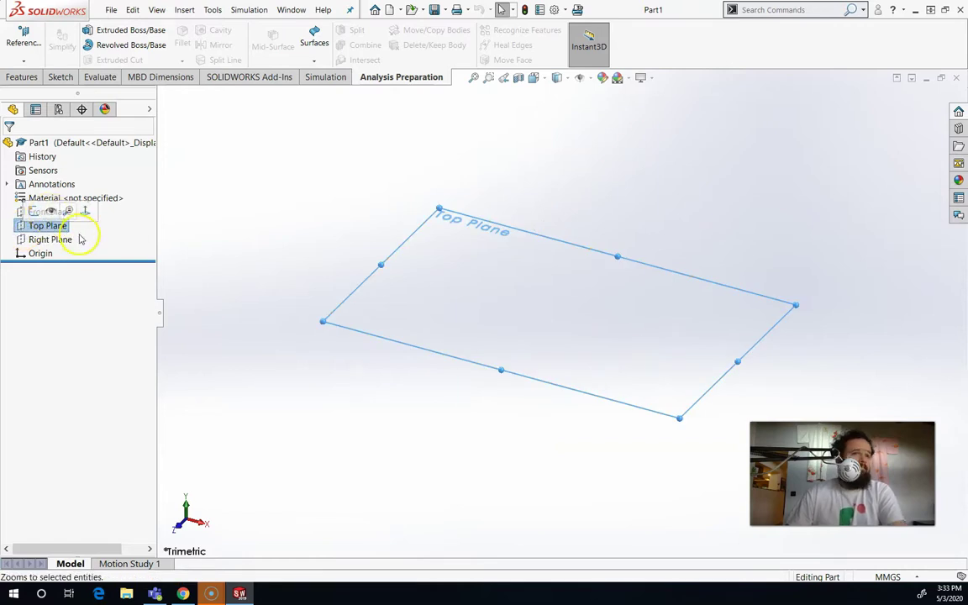
{"action": "left_click", "coordinate": [49, 225]}
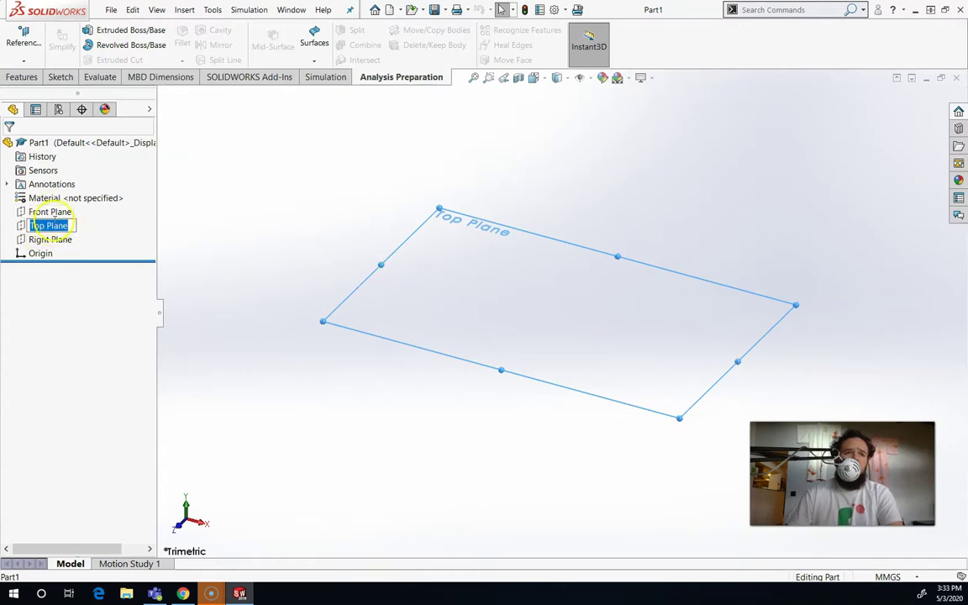
{"action": "left_click", "coordinate": [22, 231]}
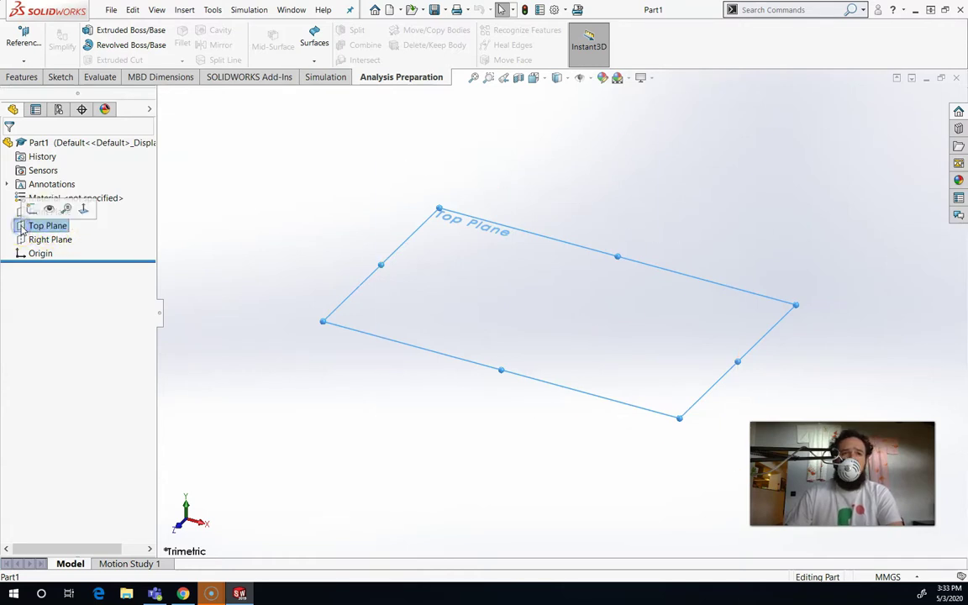
{"action": "left_click", "coordinate": [30, 210]}
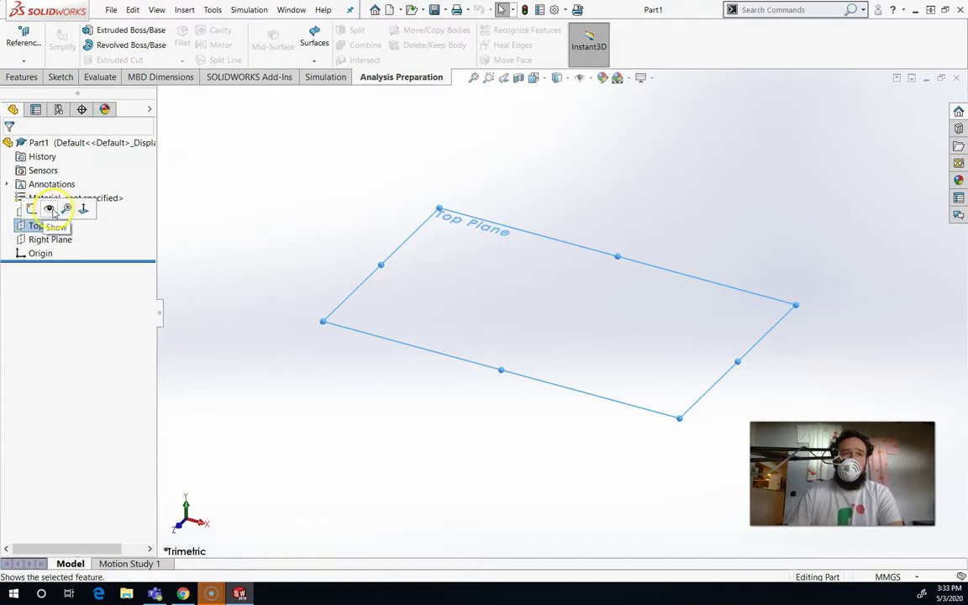
{"action": "left_click", "coordinate": [50, 209]}
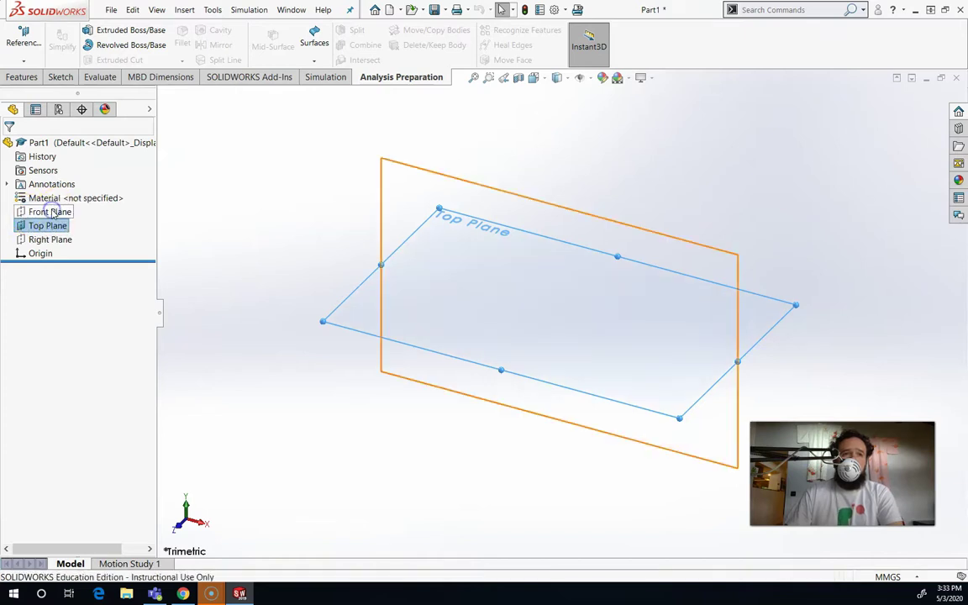
{"action": "left_click", "coordinate": [248, 241]}
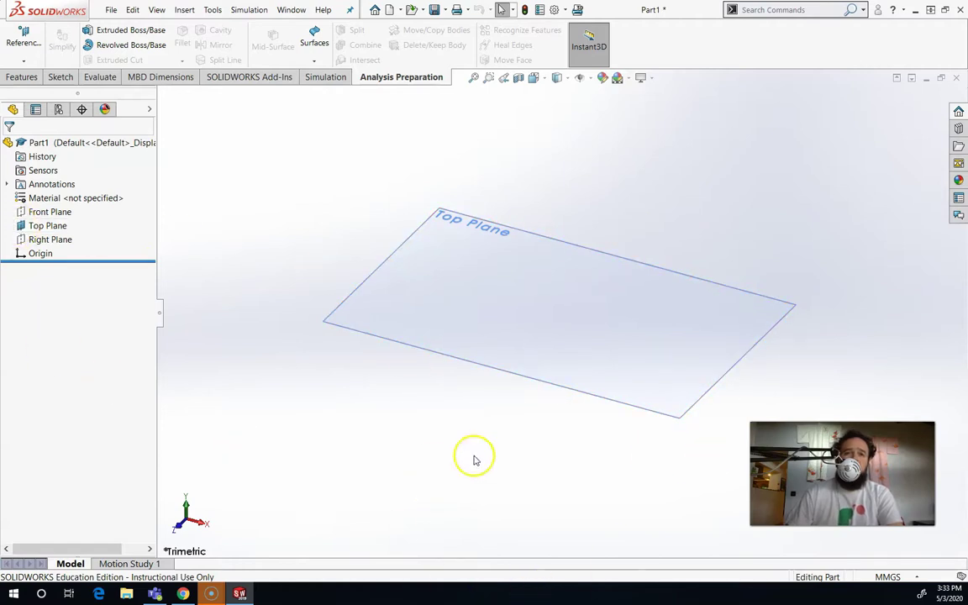
{"action": "left_click", "coordinate": [34, 239]}
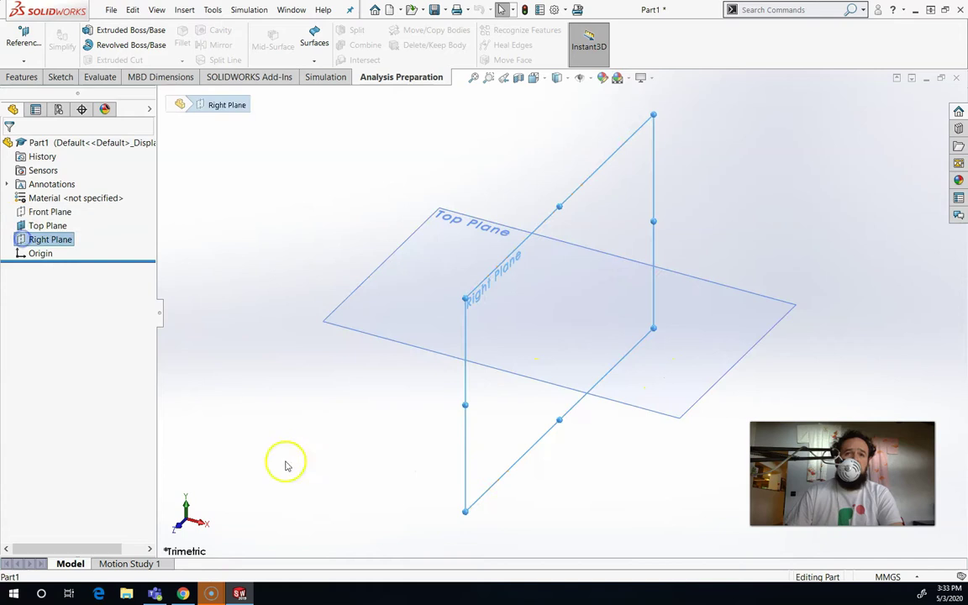
{"action": "left_click", "coordinate": [324, 442]}
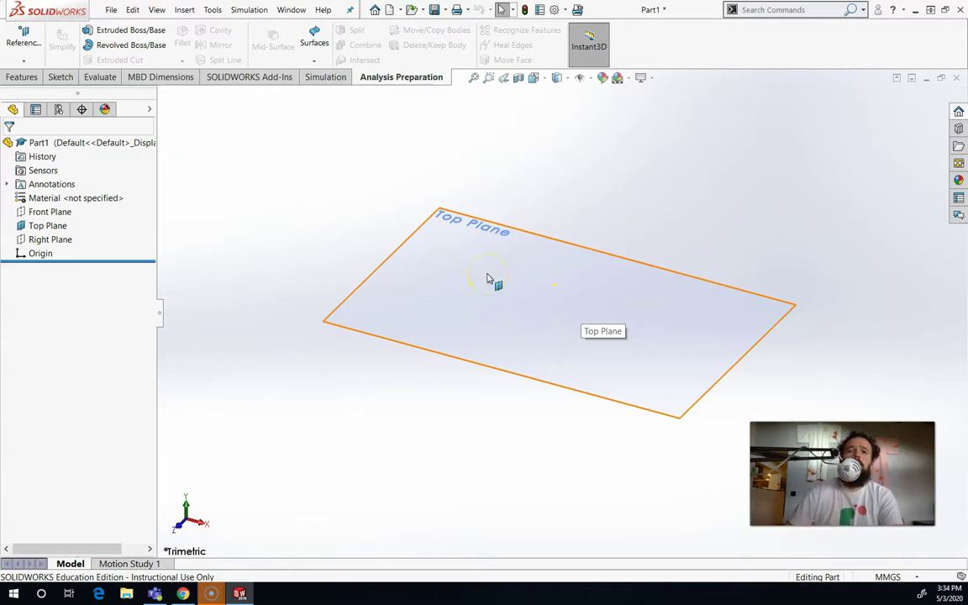
View the Top Plane at different zoom levels and from several angles.
{"action": "key", "text": "f"}
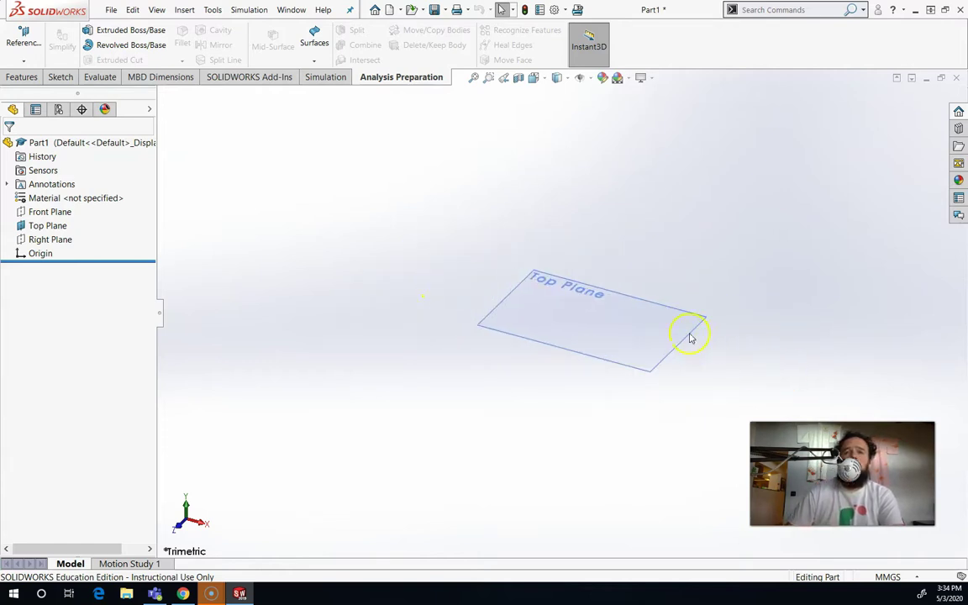
{"action": "scroll", "coordinate": [610, 330], "scroll_direction": "down", "scroll_amount": 5}
{"action": "scroll", "coordinate": [588, 335], "scroll_direction": "up", "scroll_amount": 5}
{"action": "scroll", "coordinate": [452, 244], "scroll_direction": "down", "scroll_amount": 3}
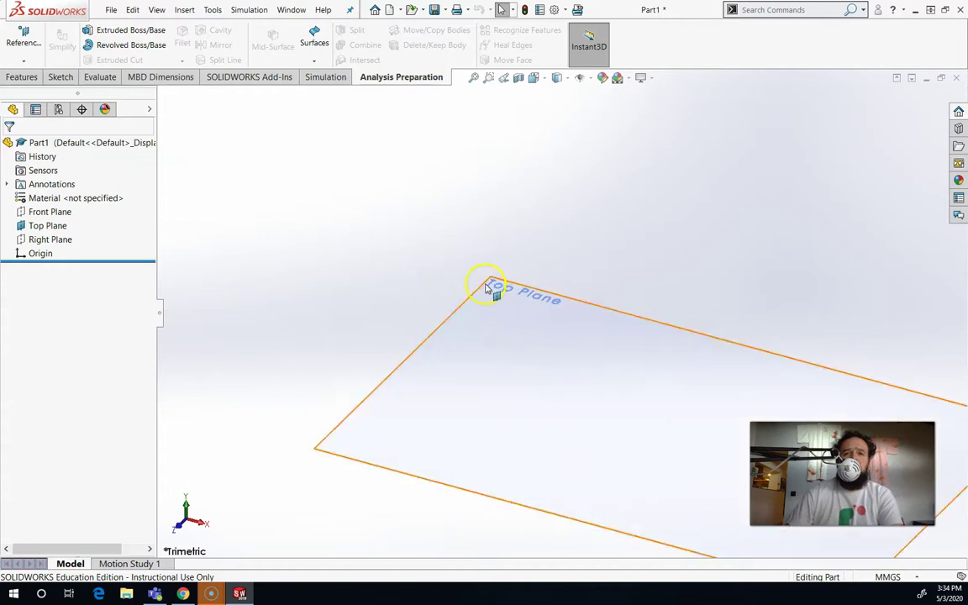
{"action": "scroll", "coordinate": [497, 290], "scroll_direction": "up", "scroll_amount": 3}
{"action": "middle_click_drag", "start_coordinate": [497, 292], "coordinate": [661, 374]}
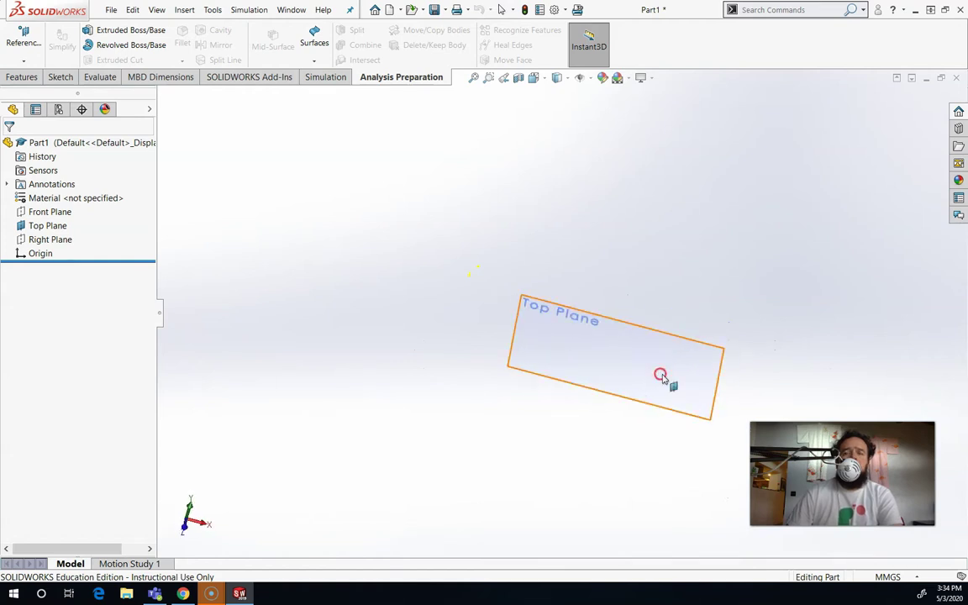
{"action": "middle_click_drag", "start_coordinate": [534, 296], "coordinate": [502, 329]}
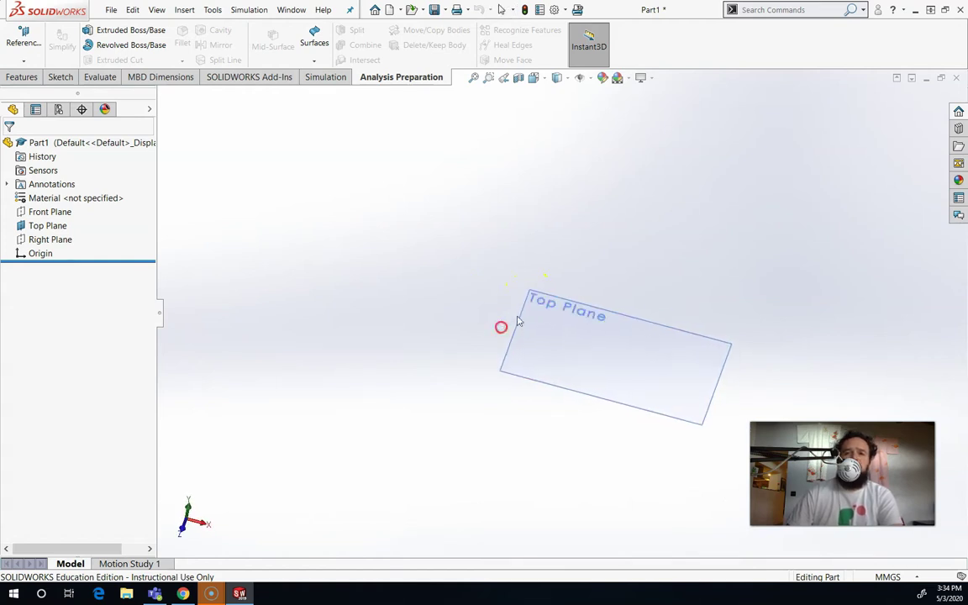
{"action": "scroll", "coordinate": [534, 296], "scroll_direction": "down", "scroll_amount": 3}
{"action": "scroll", "coordinate": [599, 332], "scroll_direction": "up", "scroll_amount": 3}
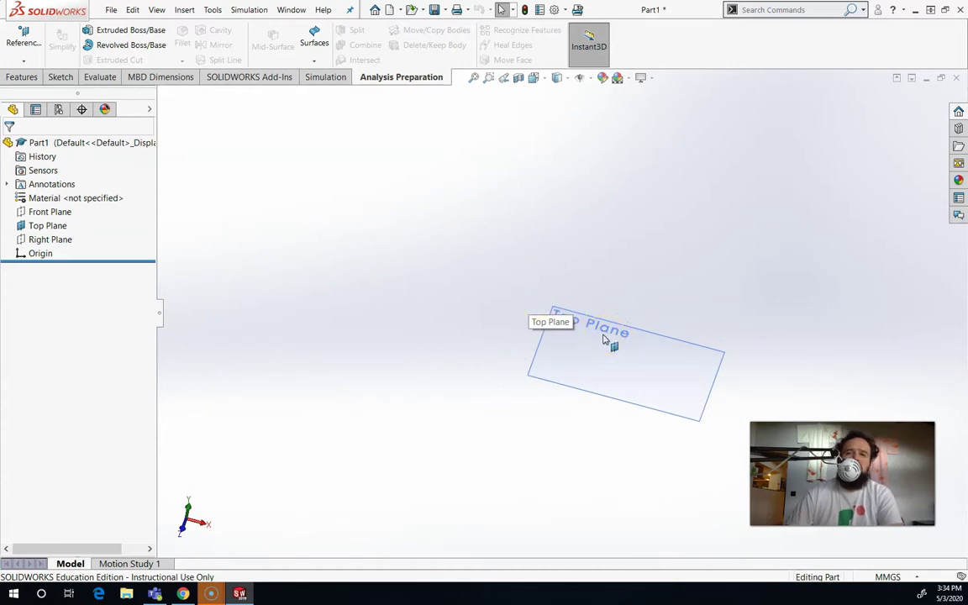
{"action": "middle_click_drag", "start_coordinate": [614, 319], "coordinate": [639, 281]}
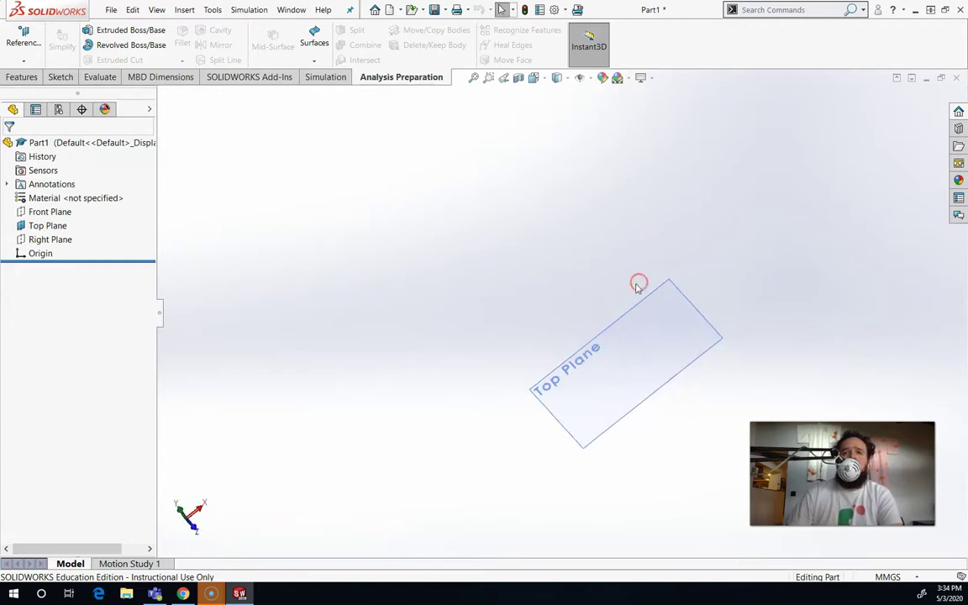
{"action": "mouse_move", "coordinate": [613, 380]}
{"action": "middle_mouse_down"}
{"action": "mouse_move", "coordinate": [607, 323]}
{"action": "mouse_move", "coordinate": [624, 290]}
{"action": "mouse_move", "coordinate": [703, 216]}
{"action": "mouse_move", "coordinate": [653, 336]}
{"action": "mouse_move", "coordinate": [580, 407]}
{"action": "mouse_move", "coordinate": [703, 376]}
{"action": "mouse_move", "coordinate": [742, 204]}
{"action": "mouse_move", "coordinate": [694, 261]}
{"action": "mouse_move", "coordinate": [681, 391]}
{"action": "mouse_move", "coordinate": [573, 489]}
{"action": "mouse_move", "coordinate": [543, 427]}
{"action": "mouse_move", "coordinate": [510, 429]}
{"action": "mouse_move", "coordinate": [482, 471]}
{"action": "mouse_move", "coordinate": [658, 372]}
{"action": "mouse_move", "coordinate": [618, 374]}
{"action": "mouse_move", "coordinate": [590, 355]}
{"action": "mouse_move", "coordinate": [563, 353]}
{"action": "mouse_move", "coordinate": [597, 383]}
{"action": "middle_mouse_up"}
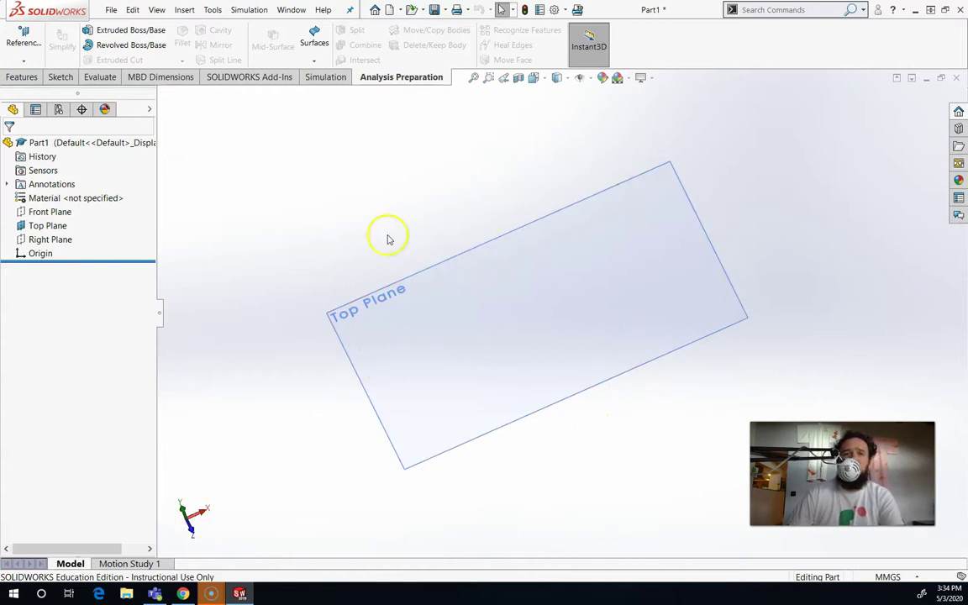
{"action": "middle_click_drag", "start_coordinate": [565, 524], "coordinate": [552, 447]}
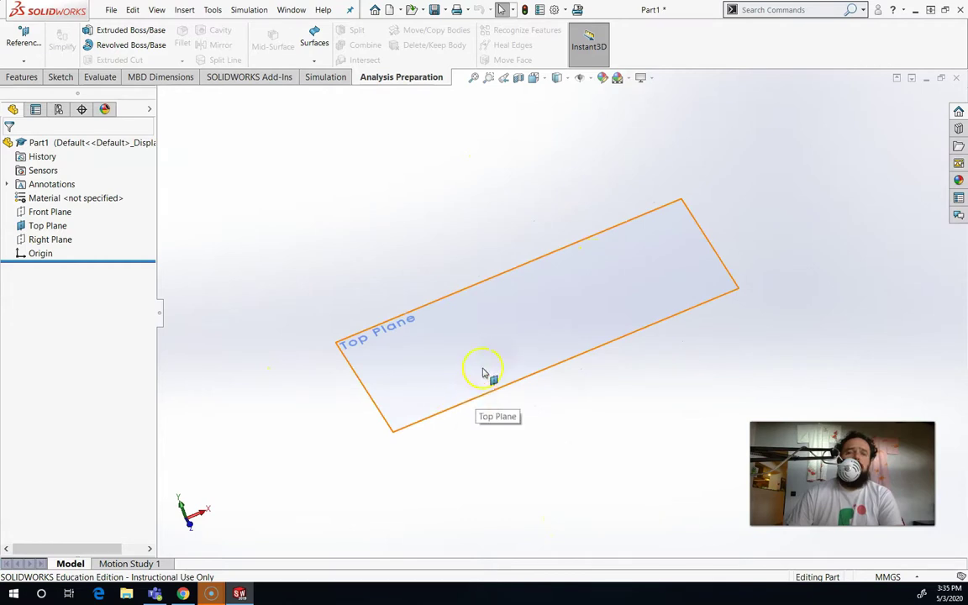
{"action": "scroll", "coordinate": [492, 346], "scroll_direction": "down", "scroll_amount": 5}
{"action": "scroll", "coordinate": [492, 346], "scroll_direction": "up", "scroll_amount": 4}
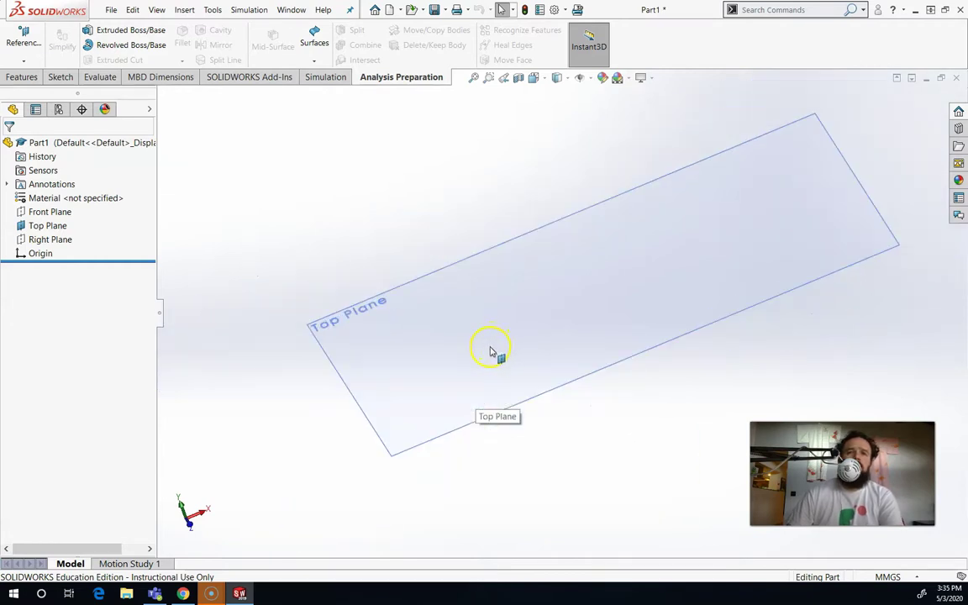
Start a sketch on the Top Plane and draw a corner rectangle around the origin, just inside the plane's border.
{"action": "left_click", "coordinate": [61, 76]}
{"action": "left_click", "coordinate": [108, 46]}
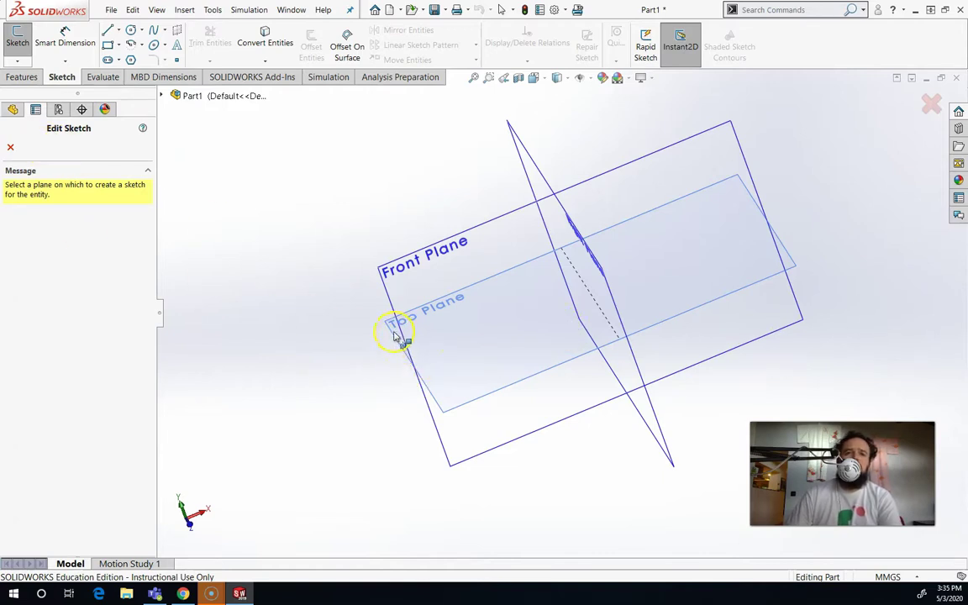
{"action": "middle_click_drag", "start_coordinate": [391, 338], "coordinate": [485, 311]}
{"action": "middle_click_drag", "start_coordinate": [643, 371], "coordinate": [519, 356]}
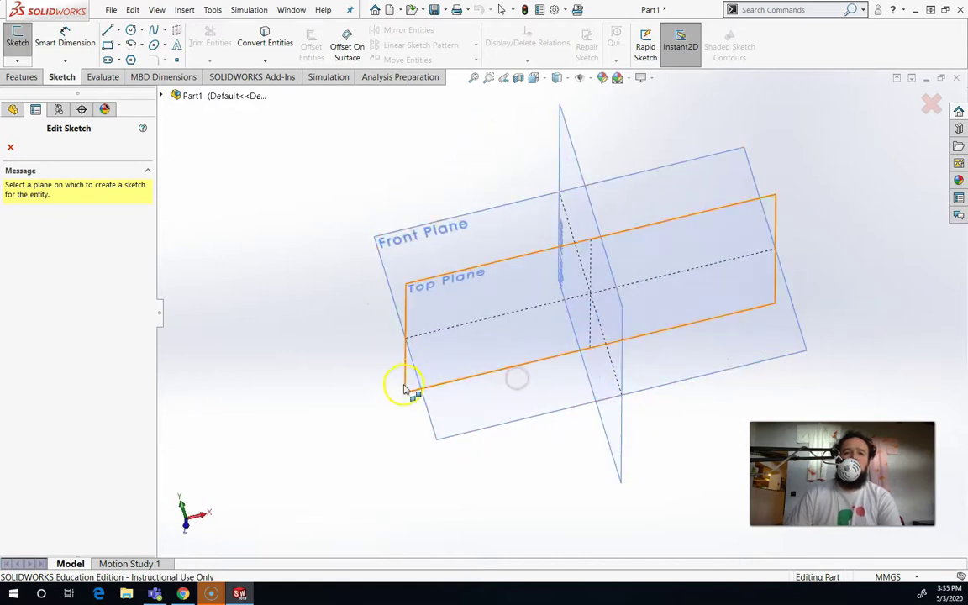
{"action": "left_click", "coordinate": [406, 387]}
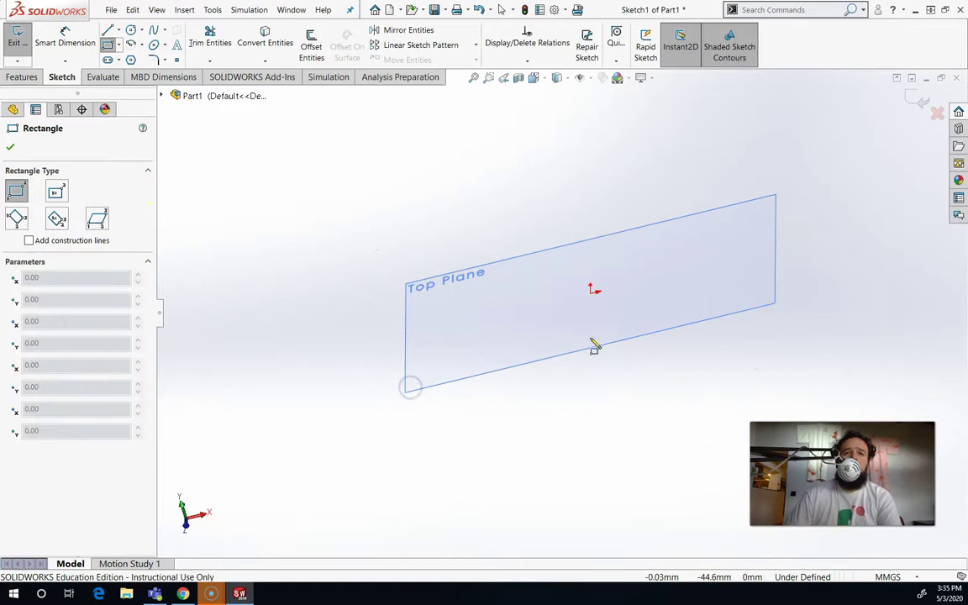
{"action": "left_click_drag", "start_coordinate": [489, 310], "coordinate": [488, 290]}
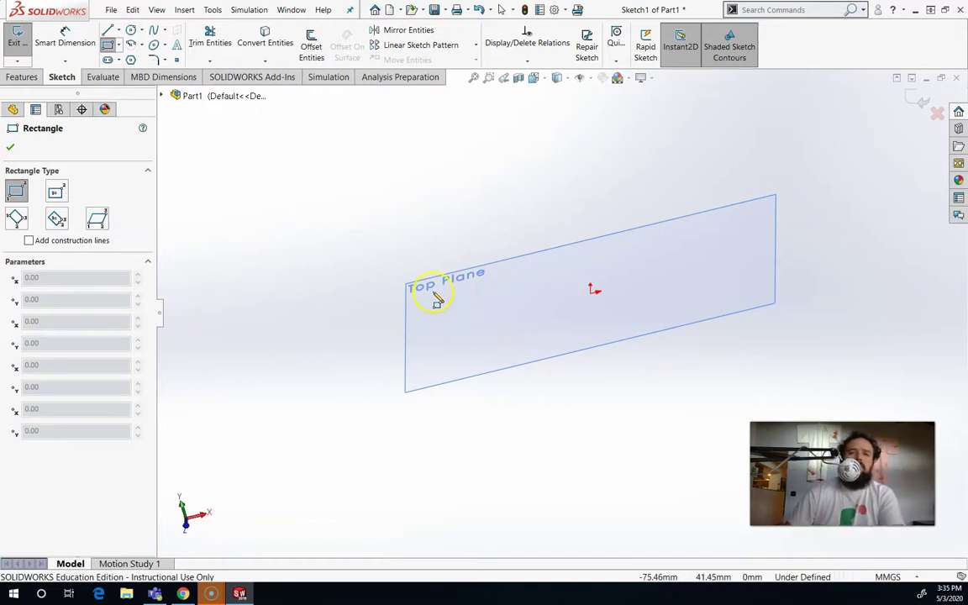
{"action": "left_click", "coordinate": [469, 283]}
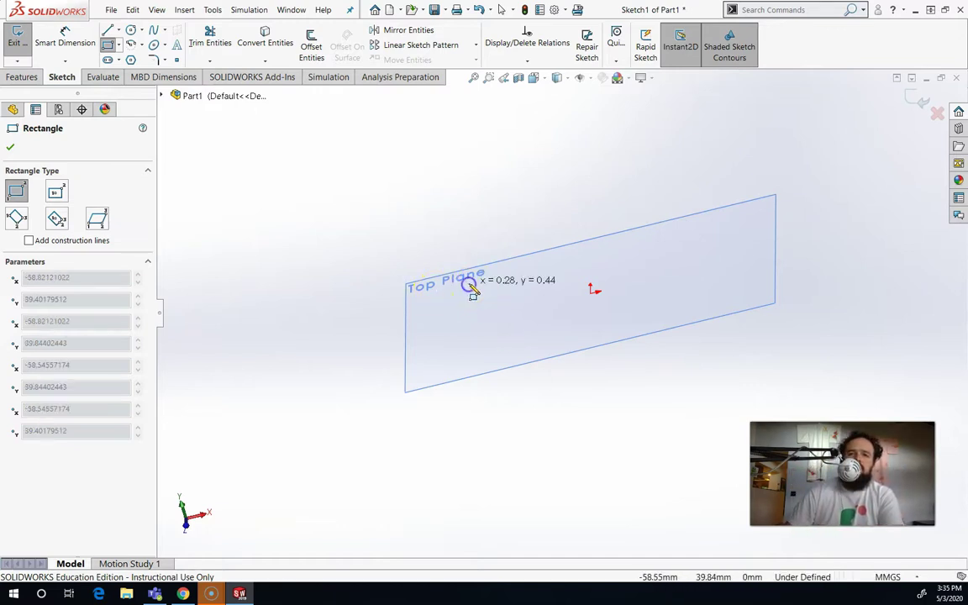
{"action": "left_click", "coordinate": [704, 303]}
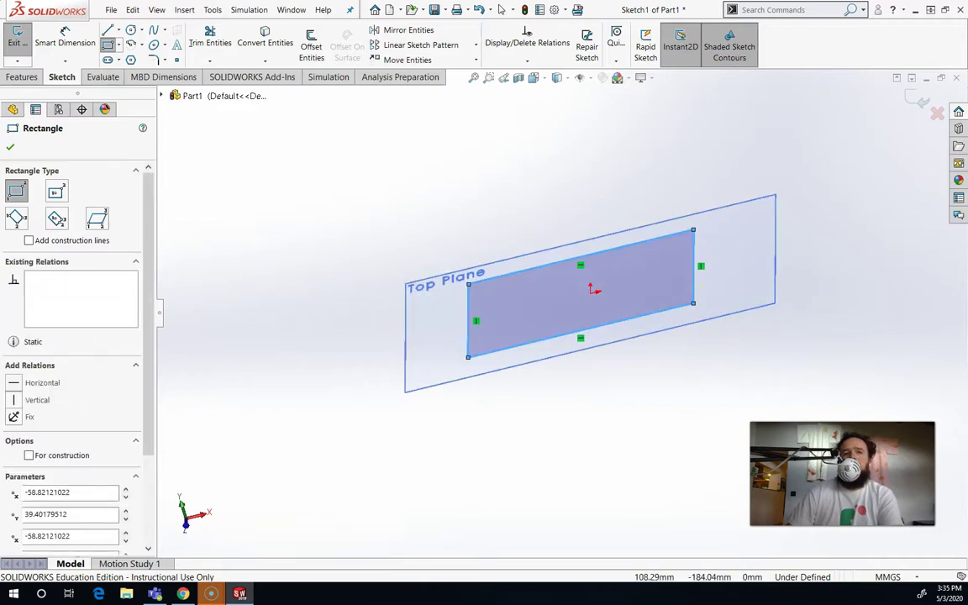
Exit the rectangle sketch, then select it and view it on the Top Plane from several angles.
{"action": "mouse_move", "coordinate": [667, 448]}
{"action": "middle_mouse_down"}
{"action": "mouse_move", "coordinate": [616, 409]}
{"action": "mouse_move", "coordinate": [574, 463]}
{"action": "mouse_move", "coordinate": [601, 385]}
{"action": "middle_mouse_up"}
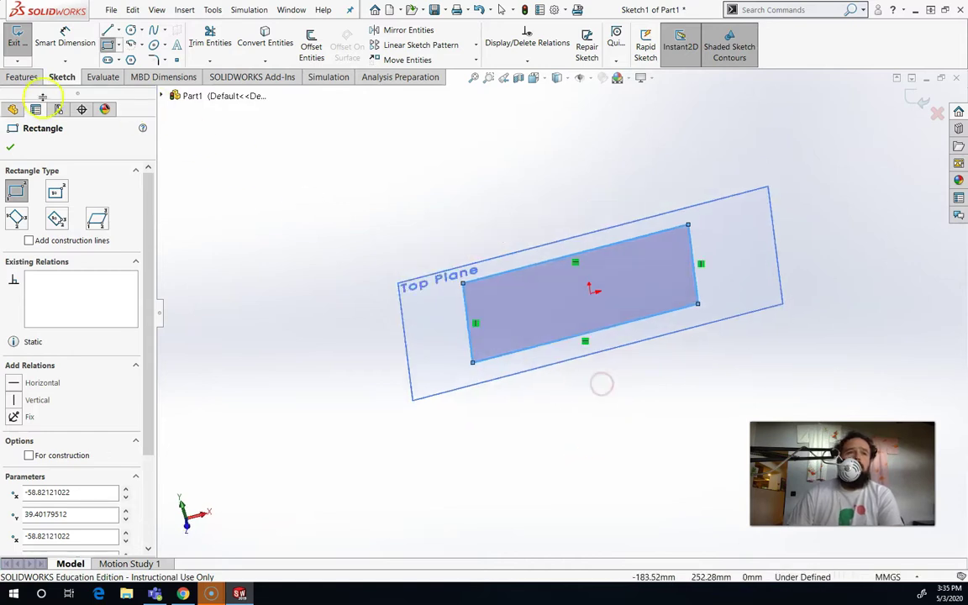
{"action": "left_click", "coordinate": [20, 77]}
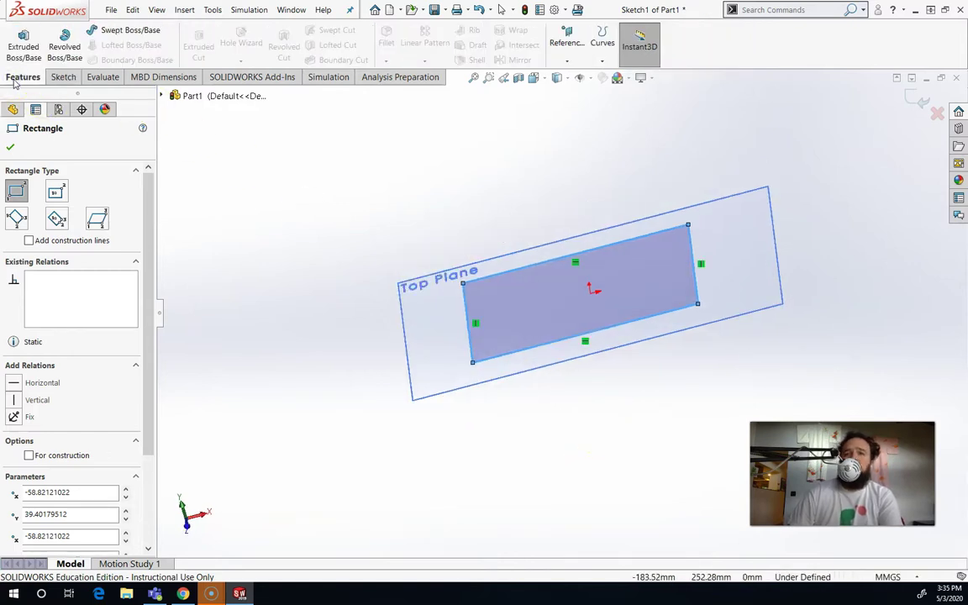
{"action": "left_click", "coordinate": [63, 78]}
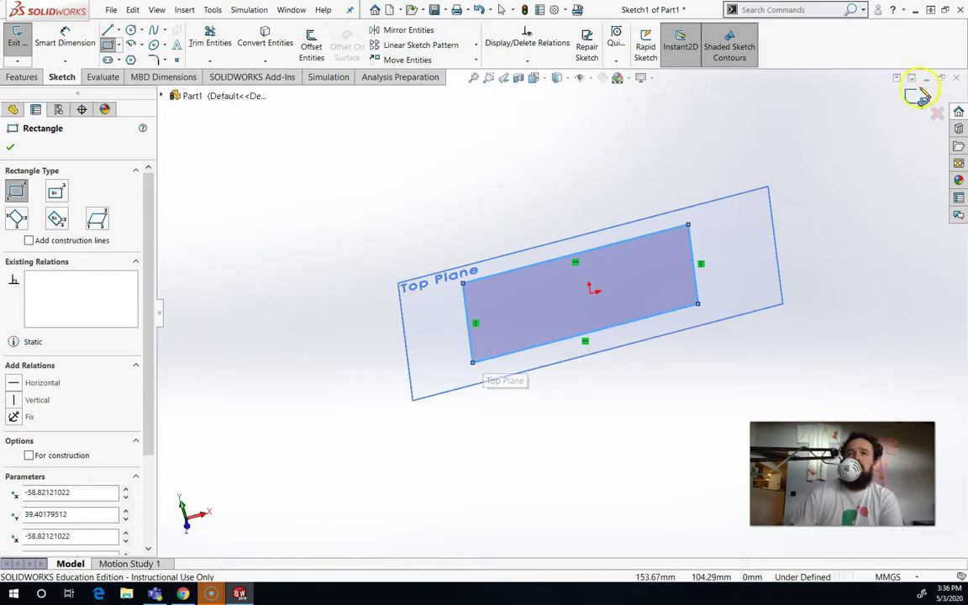
{"action": "left_click", "coordinate": [921, 99]}
{"action": "left_click", "coordinate": [607, 323]}
{"action": "mouse_move", "coordinate": [539, 353]}
{"action": "middle_mouse_down"}
{"action": "mouse_move", "coordinate": [551, 502]}
{"action": "mouse_move", "coordinate": [542, 541]}
{"action": "middle_mouse_up"}
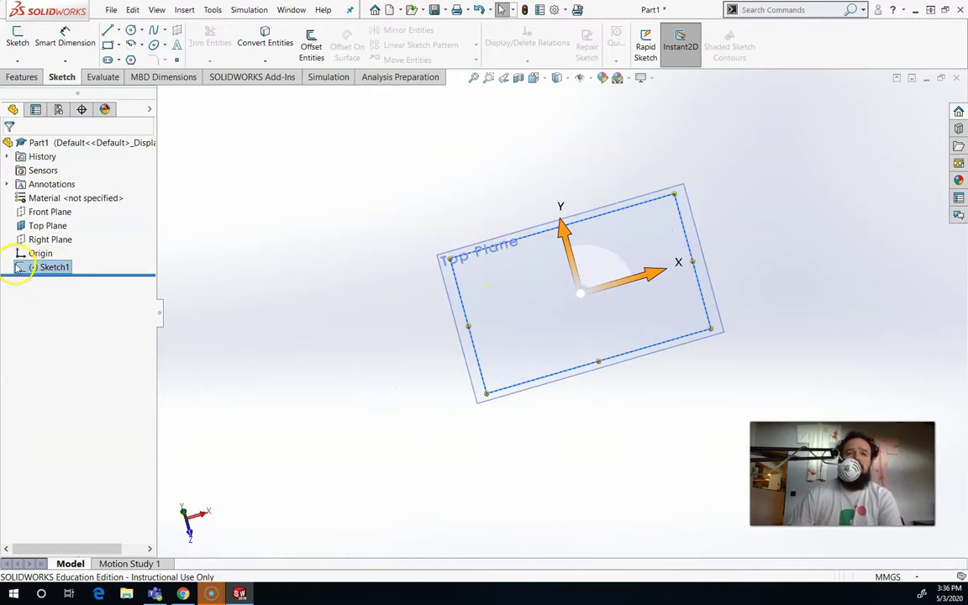
{"action": "left_click", "coordinate": [540, 250]}
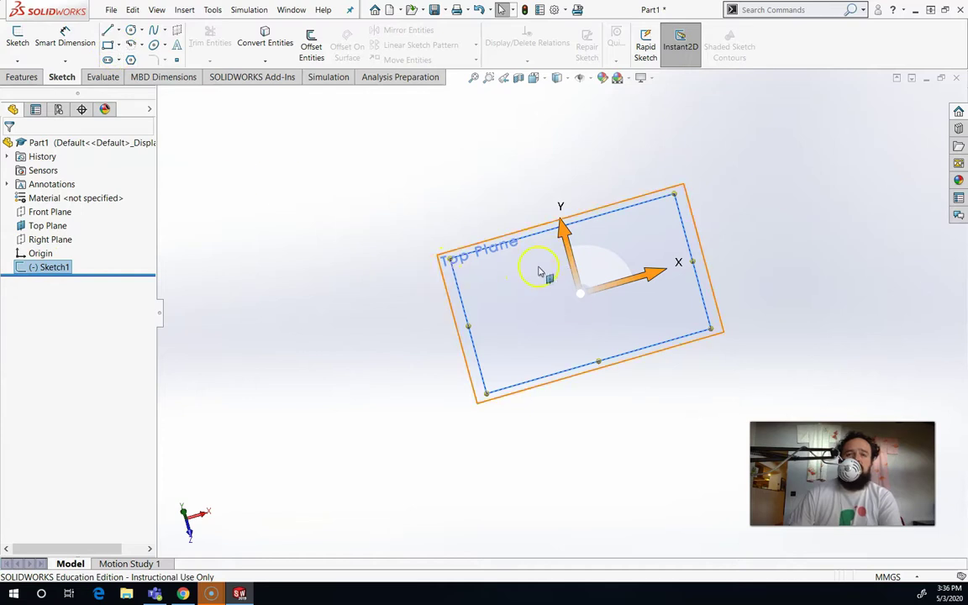
{"action": "mouse_move", "coordinate": [424, 317]}
{"action": "middle_mouse_down"}
{"action": "mouse_move", "coordinate": [428, 234]}
{"action": "mouse_move", "coordinate": [562, 232]}
{"action": "mouse_move", "coordinate": [504, 294]}
{"action": "mouse_move", "coordinate": [450, 326]}
{"action": "middle_mouse_up"}
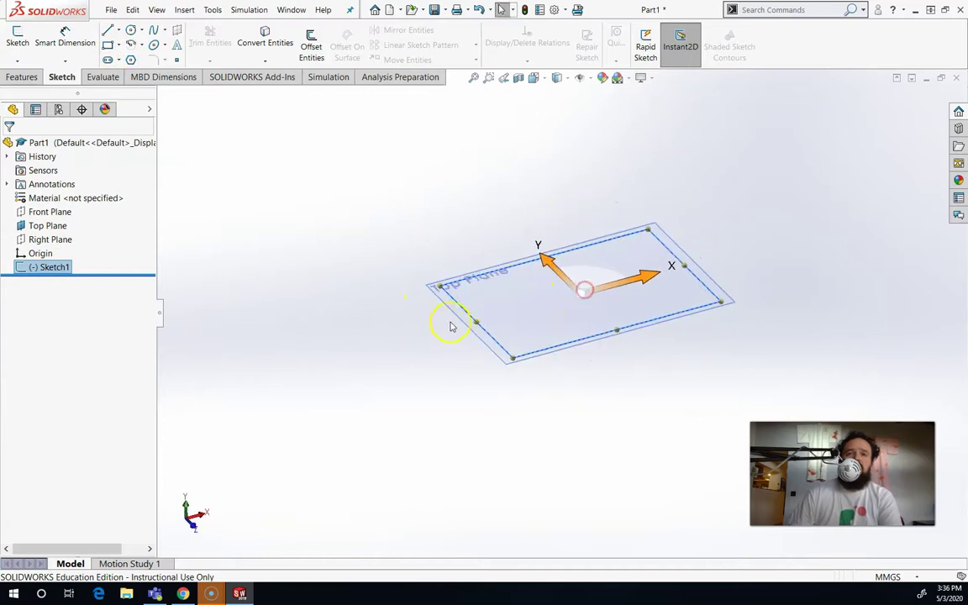
Sketch a circle of about 38 mm radius centred on the origin on the Right Plane, and exit the sketch.
{"action": "left_click", "coordinate": [48, 240]}
{"action": "left_click", "coordinate": [130, 29]}
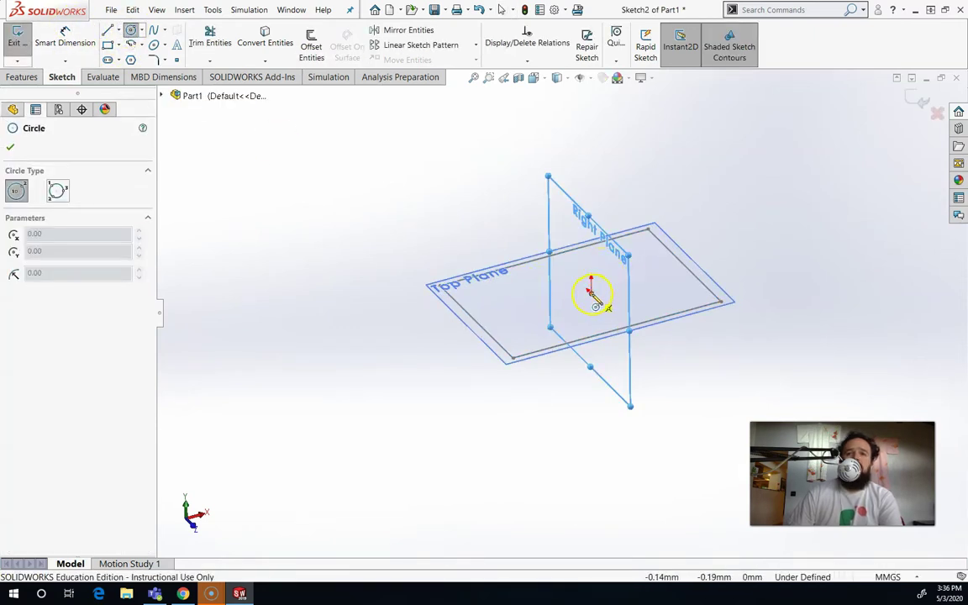
{"action": "left_click", "coordinate": [592, 293]}
{"action": "left_click", "coordinate": [624, 300]}
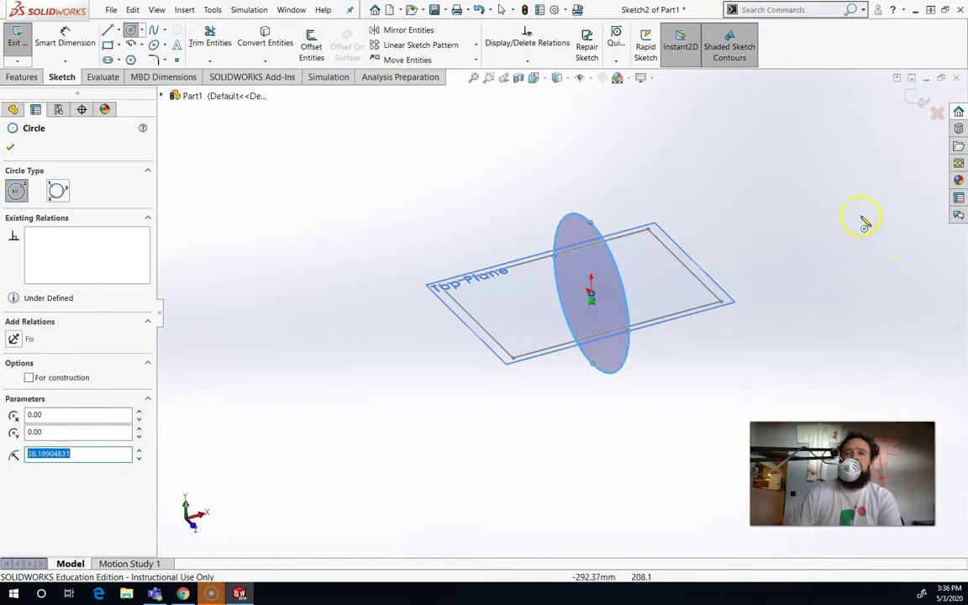
{"action": "left_click", "coordinate": [916, 99]}
{"action": "mouse_move", "coordinate": [818, 330]}
{"action": "middle_mouse_down"}
{"action": "mouse_move", "coordinate": [829, 359]}
{"action": "mouse_move", "coordinate": [867, 346]}
{"action": "mouse_move", "coordinate": [771, 346]}
{"action": "mouse_move", "coordinate": [715, 363]}
{"action": "mouse_move", "coordinate": [711, 387]}
{"action": "mouse_move", "coordinate": [734, 408]}
{"action": "middle_mouse_up"}
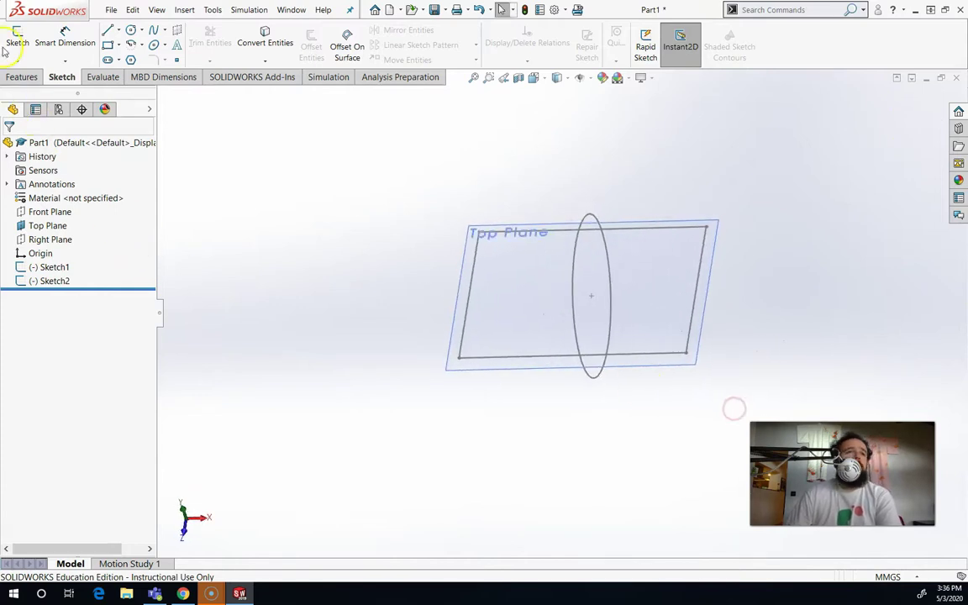
Extrude the rectangle sketch upward from the Top Plane as a blind boss 80 mm deep.
{"action": "left_click", "coordinate": [19, 76]}
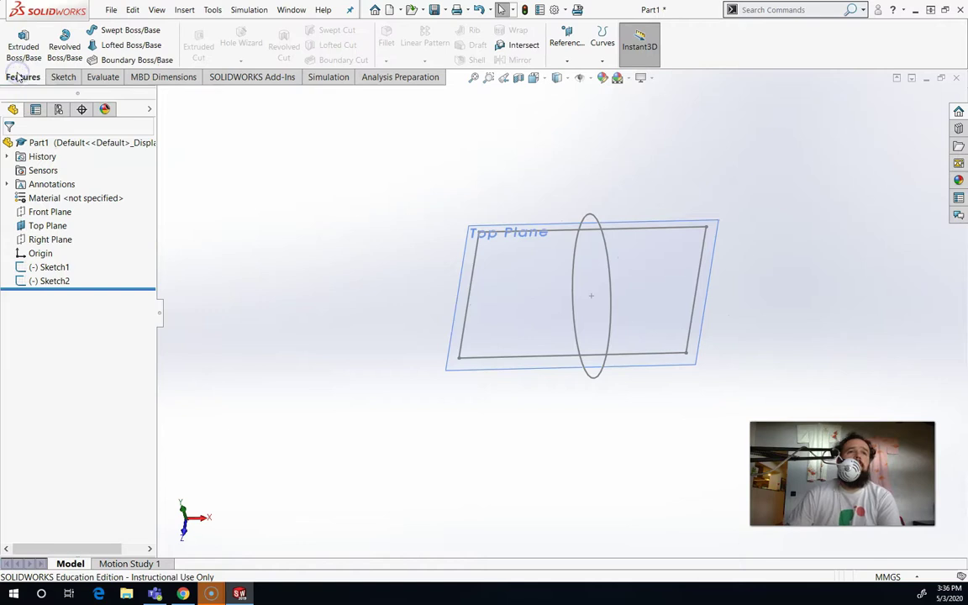
{"action": "mouse_move", "coordinate": [160, 174]}
{"action": "middle_mouse_down"}
{"action": "mouse_move", "coordinate": [175, 182]}
{"action": "mouse_move", "coordinate": [155, 140]}
{"action": "mouse_move", "coordinate": [143, 140]}
{"action": "mouse_move", "coordinate": [166, 155]}
{"action": "middle_mouse_up"}
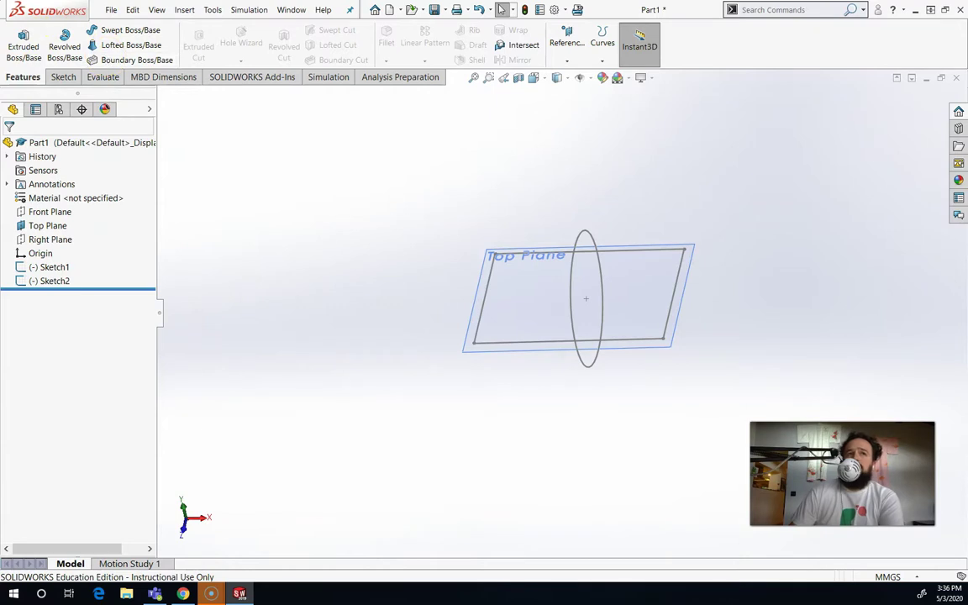
{"action": "left_click", "coordinate": [64, 47]}
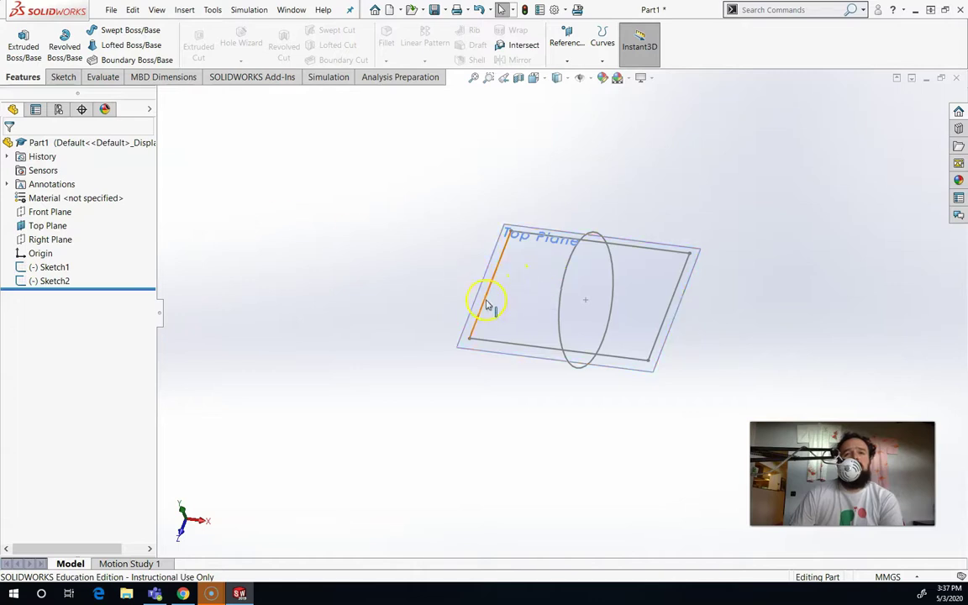
{"action": "left_click", "coordinate": [27, 269]}
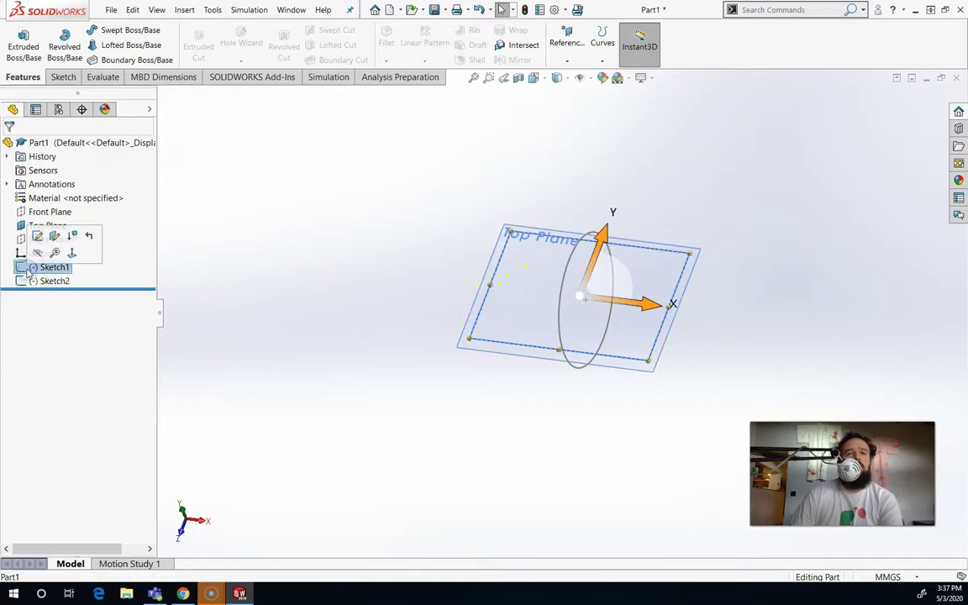
{"action": "left_click", "coordinate": [23, 47]}
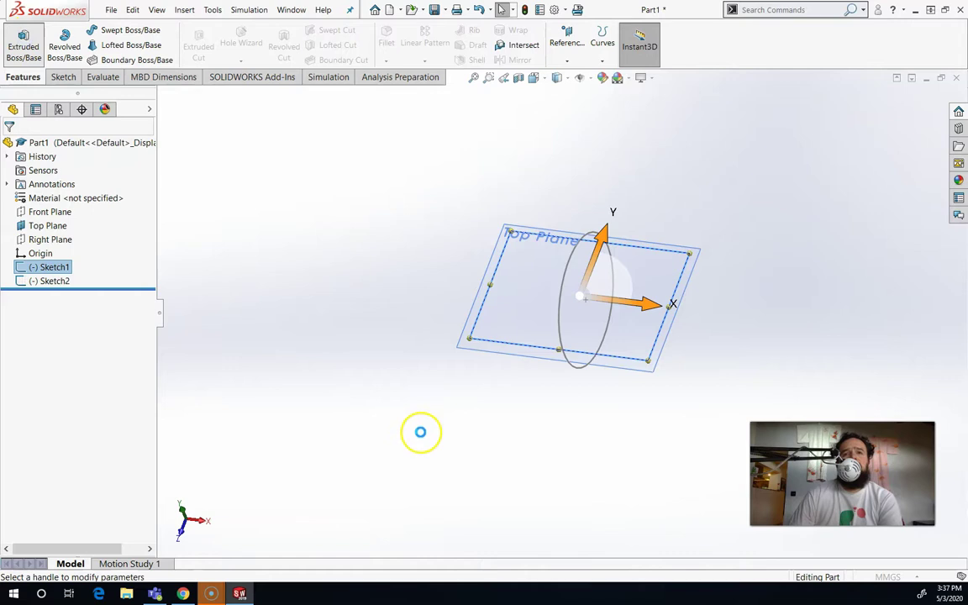
{"action": "middle_click_drag", "start_coordinate": [421, 426], "coordinate": [484, 300]}
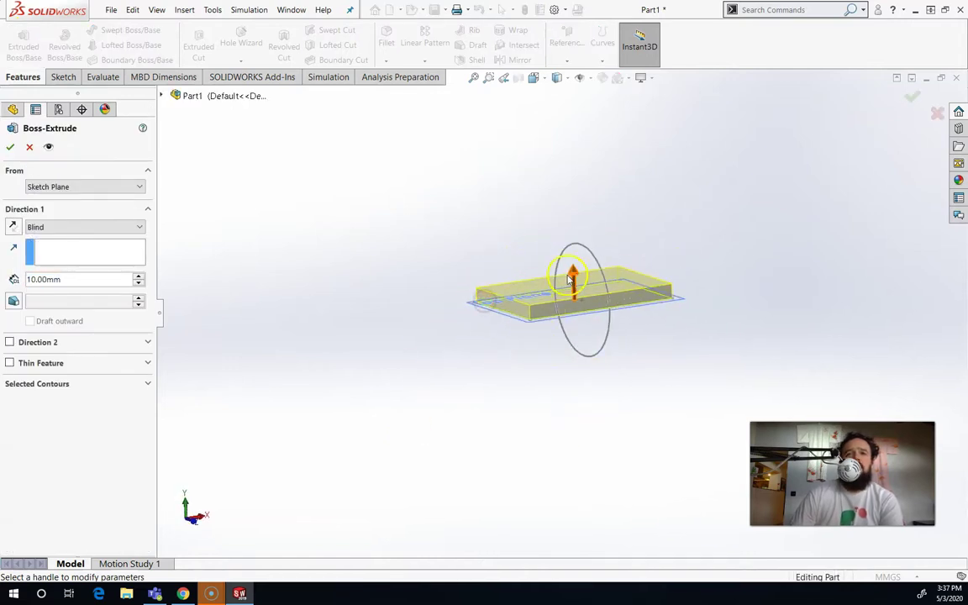
{"action": "left_click_drag", "start_coordinate": [573, 275], "coordinate": [573, 273]}
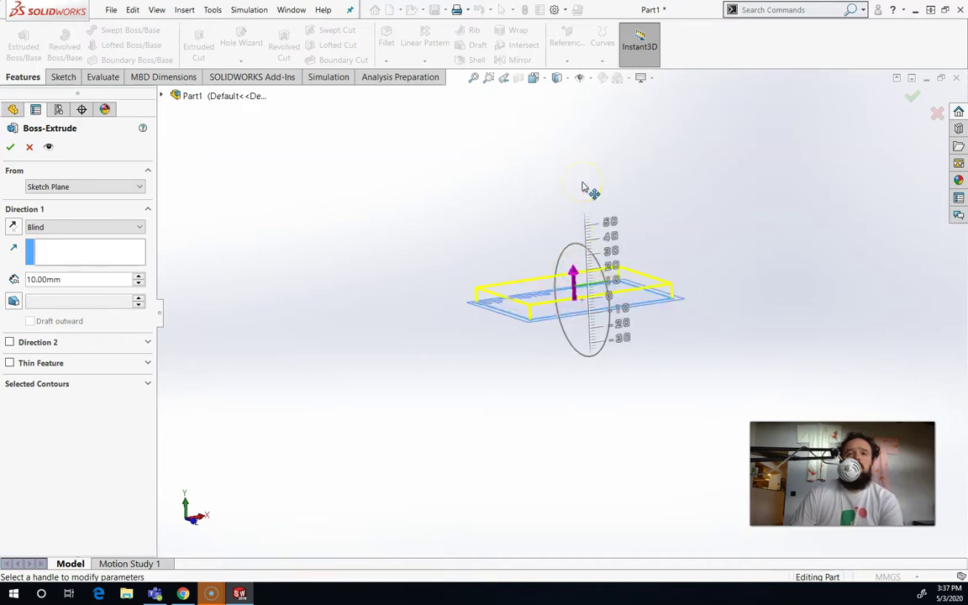
{"action": "left_click_drag", "start_coordinate": [586, 186], "coordinate": [586, 186]}
{"action": "middle_click_drag", "start_coordinate": [632, 338], "coordinate": [596, 441]}
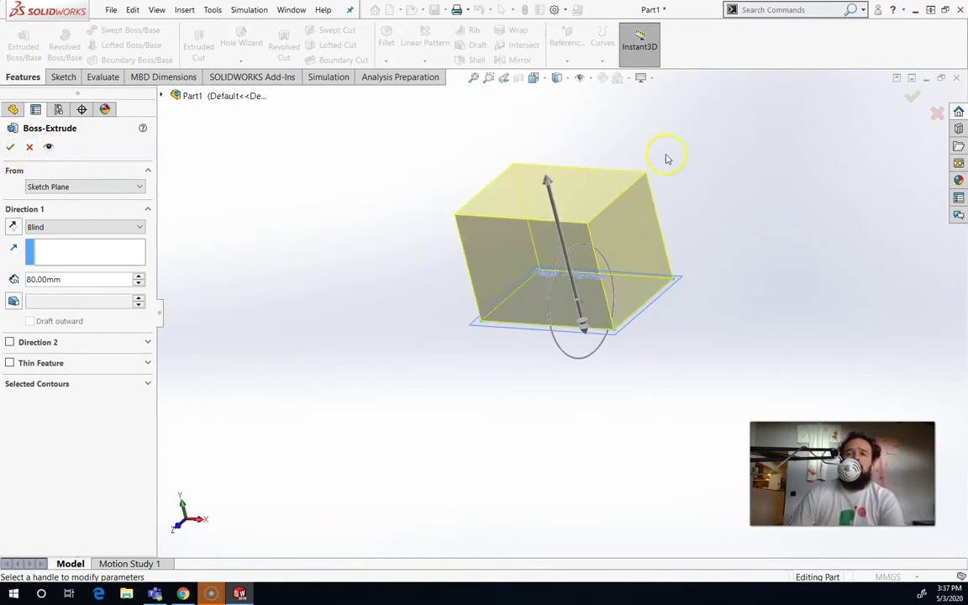
{"action": "left_click", "coordinate": [913, 101]}
Shell the box with a 10 mm wall thickness, removing its top face.
{"action": "middle_click_drag", "start_coordinate": [539, 479], "coordinate": [519, 445]}
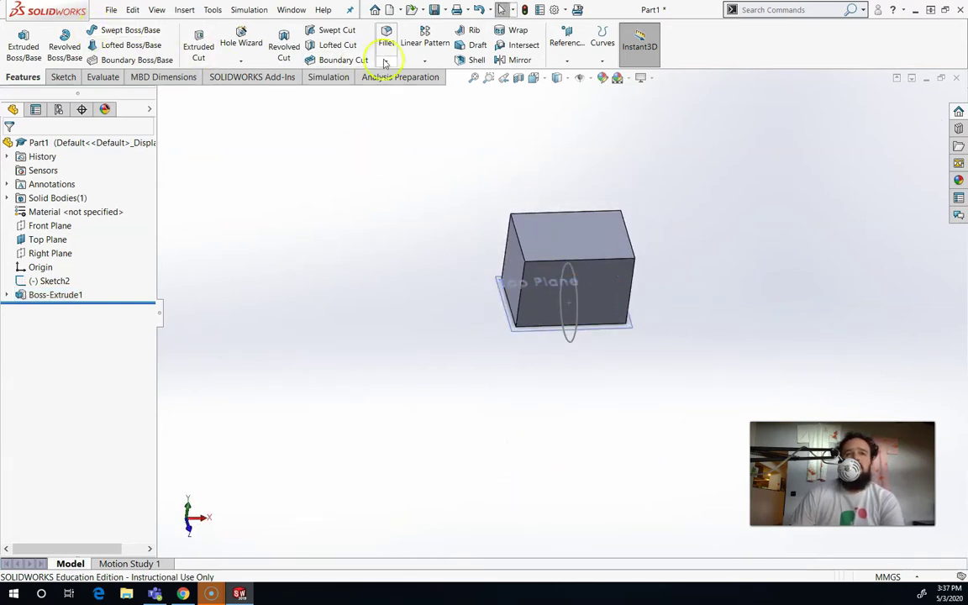
{"action": "left_click", "coordinate": [471, 62]}
{"action": "left_click", "coordinate": [556, 229]}
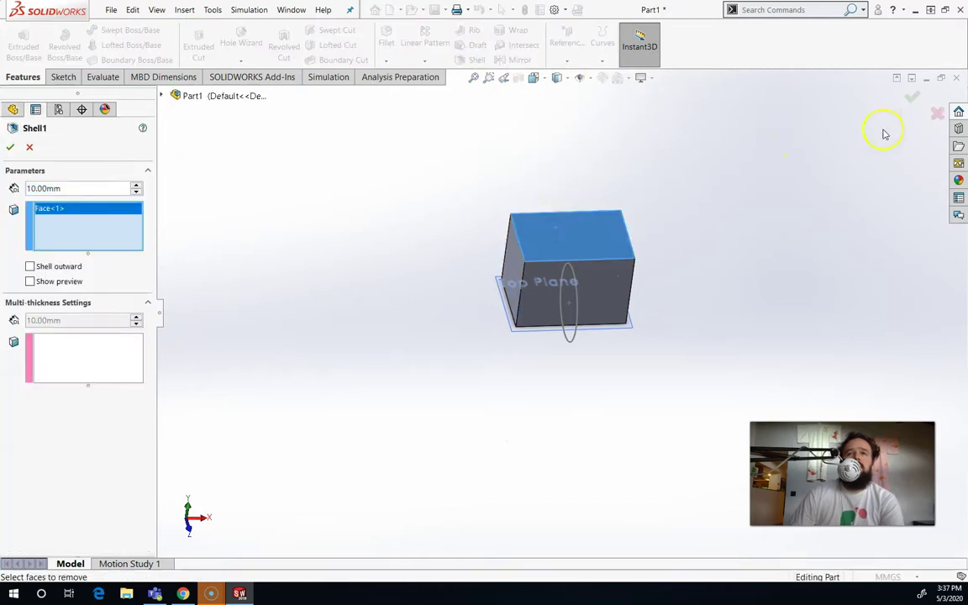
{"action": "left_click", "coordinate": [917, 98]}
{"action": "middle_click_drag", "start_coordinate": [667, 393], "coordinate": [655, 425]}
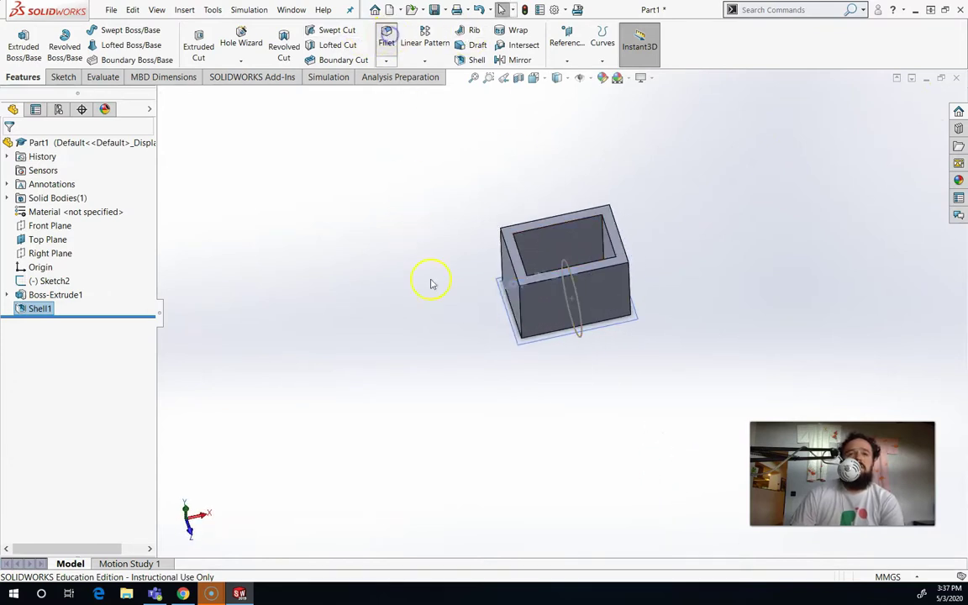
Set up a symmetric fillet on the box's four outer vertical edges with a 5 mm radius.
{"action": "left_click", "coordinate": [520, 314]}
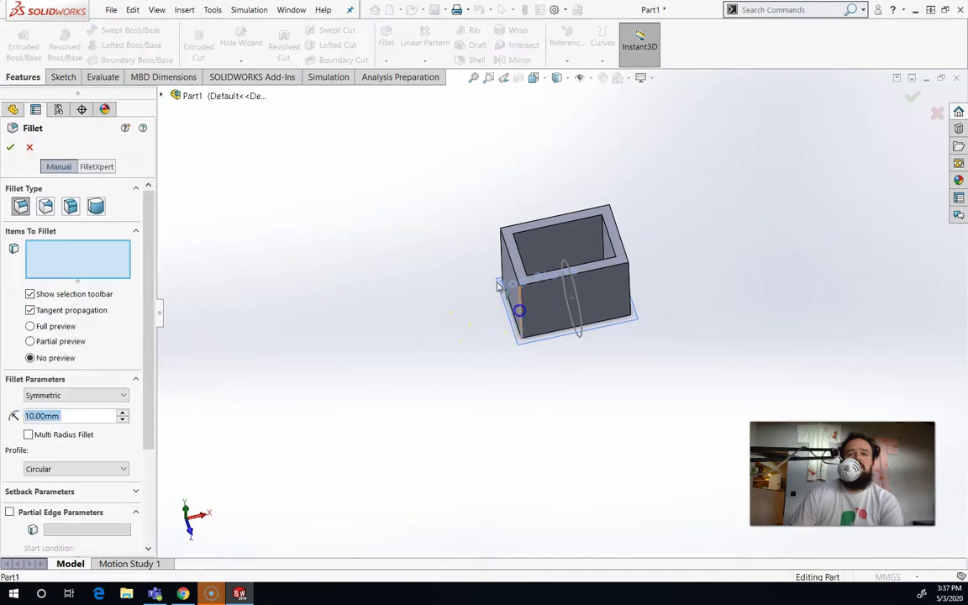
{"action": "left_click", "coordinate": [502, 262]}
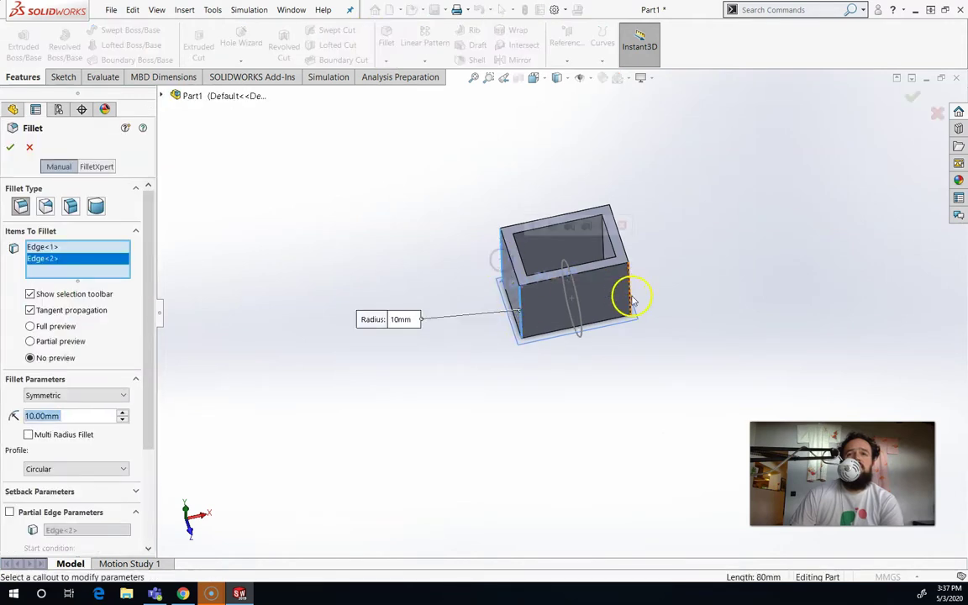
{"action": "left_click", "coordinate": [632, 296]}
{"action": "middle_click_drag", "start_coordinate": [632, 296], "coordinate": [614, 338]}
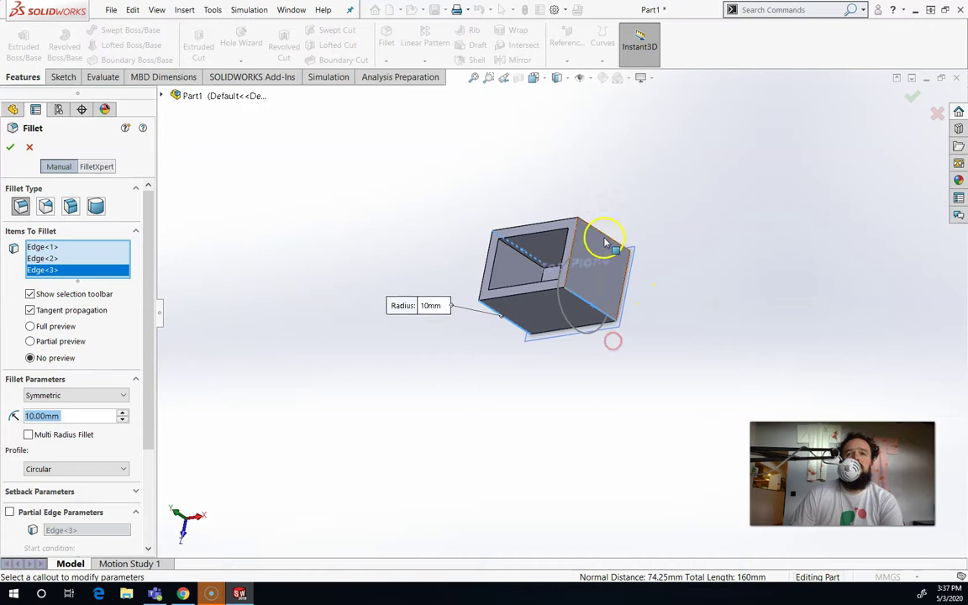
{"action": "left_click", "coordinate": [603, 233]}
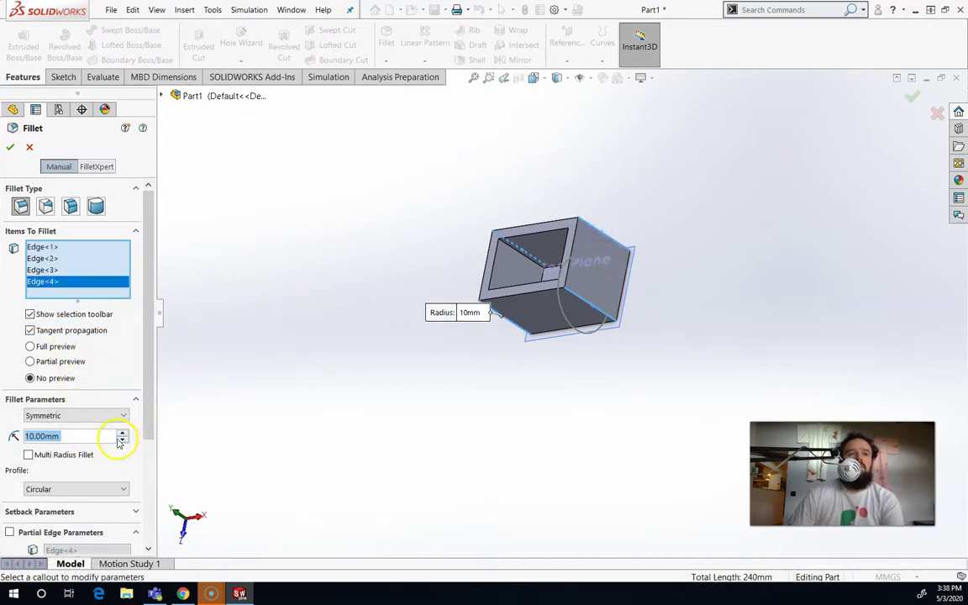
{"action": "left_click", "coordinate": [84, 436]}
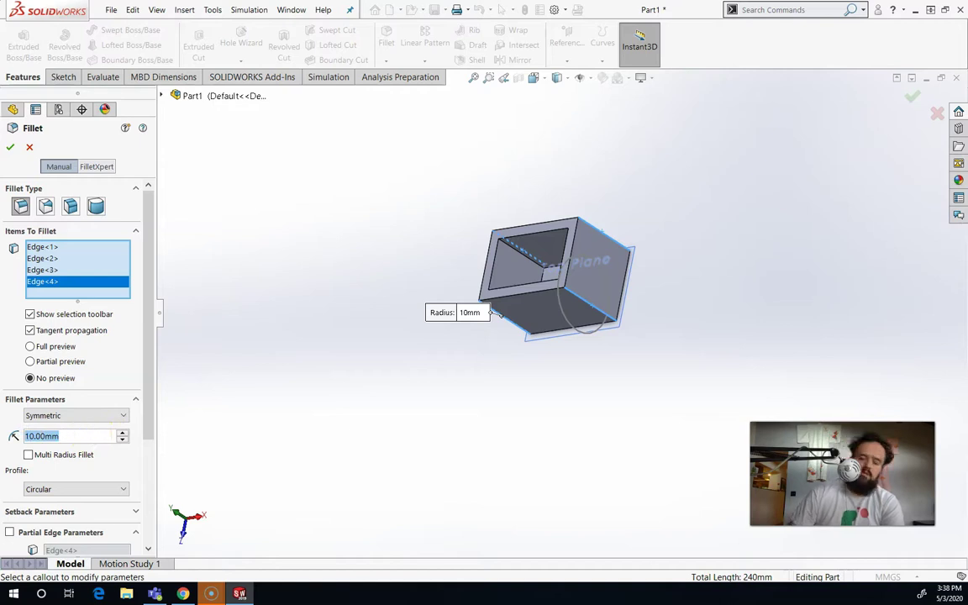
{"action": "type", "text": "5"}
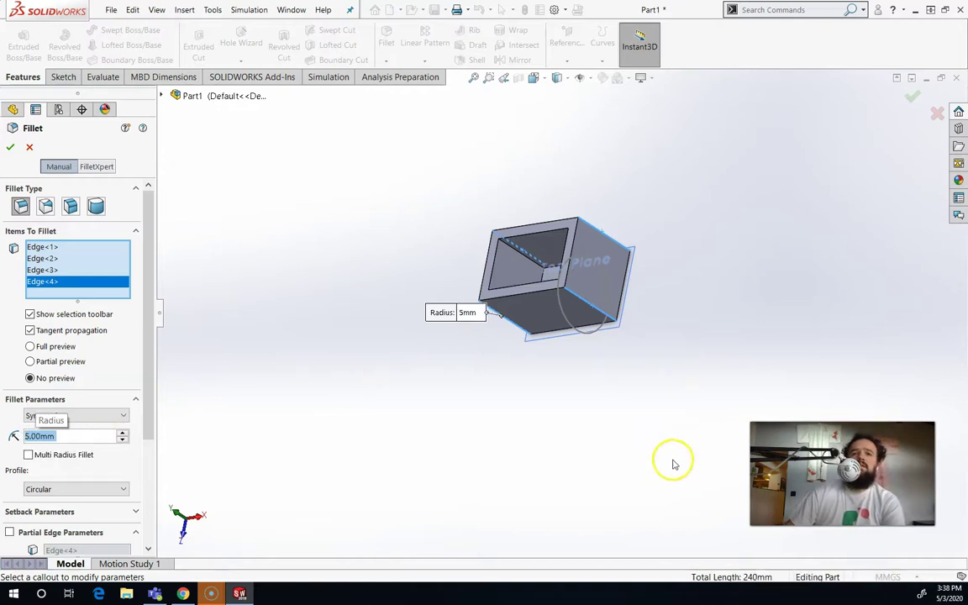
Turn on the full preview for the fillet, check the corners up close and apply the fillet.
{"action": "middle_click_drag", "start_coordinate": [672, 463], "coordinate": [612, 443]}
{"action": "scroll", "coordinate": [531, 318], "scroll_direction": "down", "scroll_amount": 5}
{"action": "scroll", "coordinate": [532, 318], "scroll_direction": "down", "scroll_amount": 4}
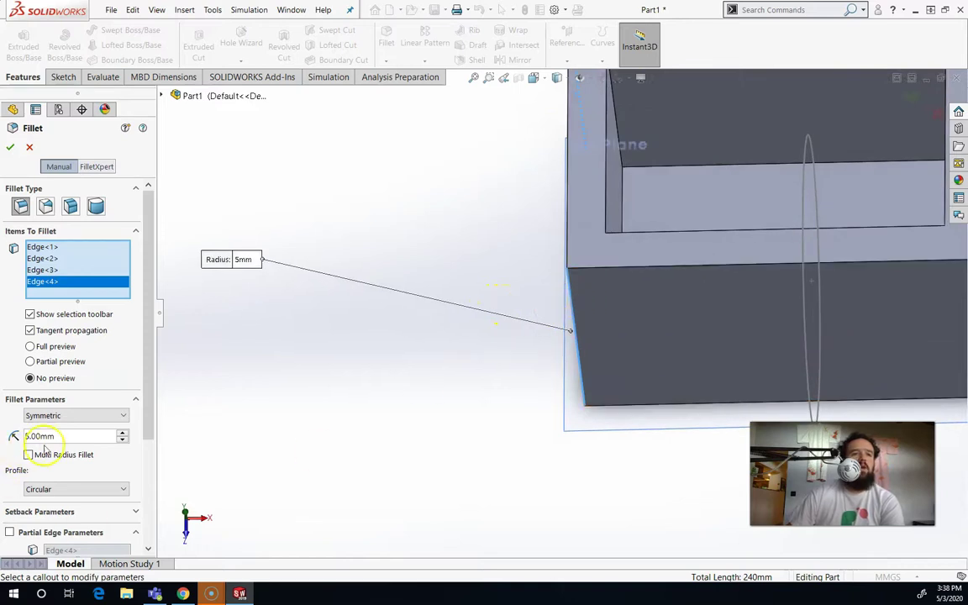
{"action": "left_click", "coordinate": [32, 347]}
{"action": "middle_click_drag", "start_coordinate": [417, 463], "coordinate": [419, 508]}
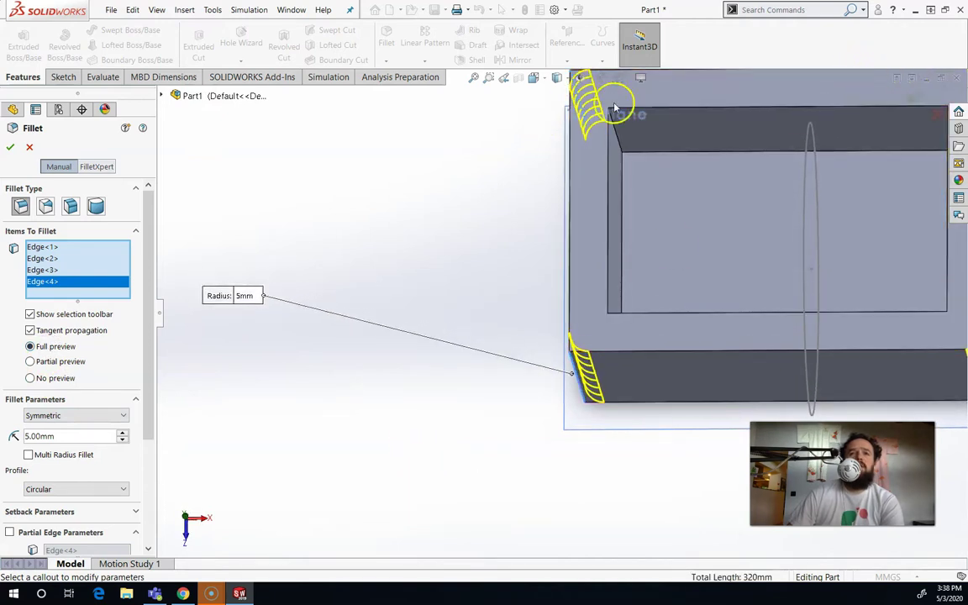
{"action": "left_click", "coordinate": [295, 420]}
{"action": "middle_click_drag", "start_coordinate": [567, 428], "coordinate": [521, 404]}
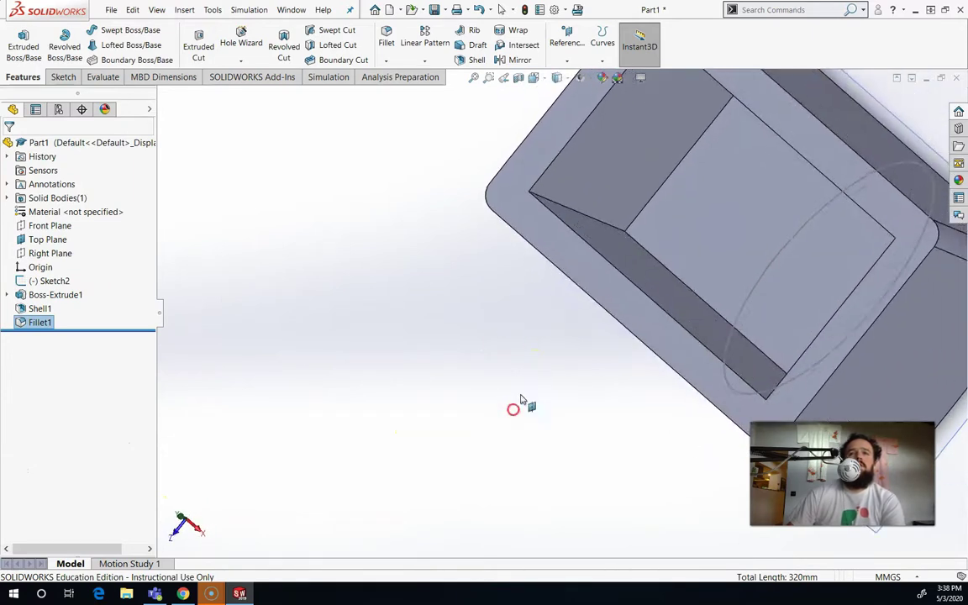
Set up a fillet on two inner vertical corner edges and one inner wall face of the hollow box.
{"action": "left_click", "coordinate": [554, 202]}
{"action": "middle_click_drag", "start_coordinate": [714, 82], "coordinate": [647, 134]}
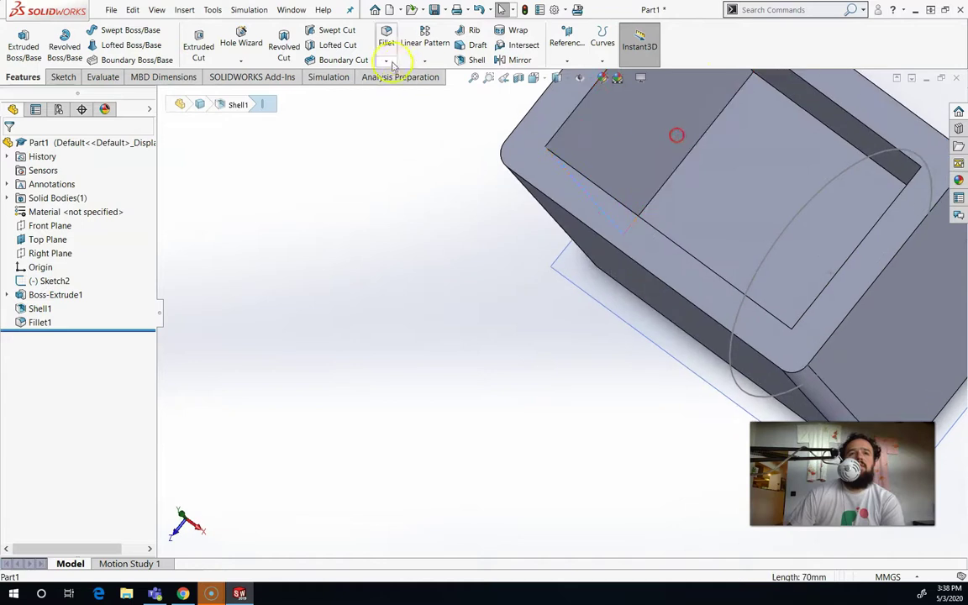
{"action": "left_click", "coordinate": [386, 42]}
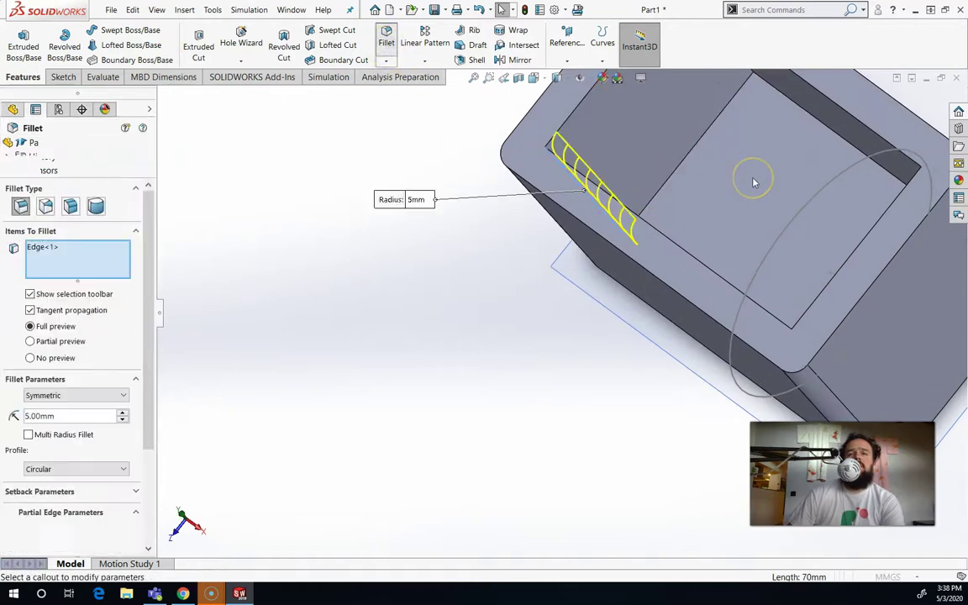
{"action": "key", "text": "f"}
{"action": "middle_click_drag", "start_coordinate": [613, 189], "coordinate": [606, 160]}
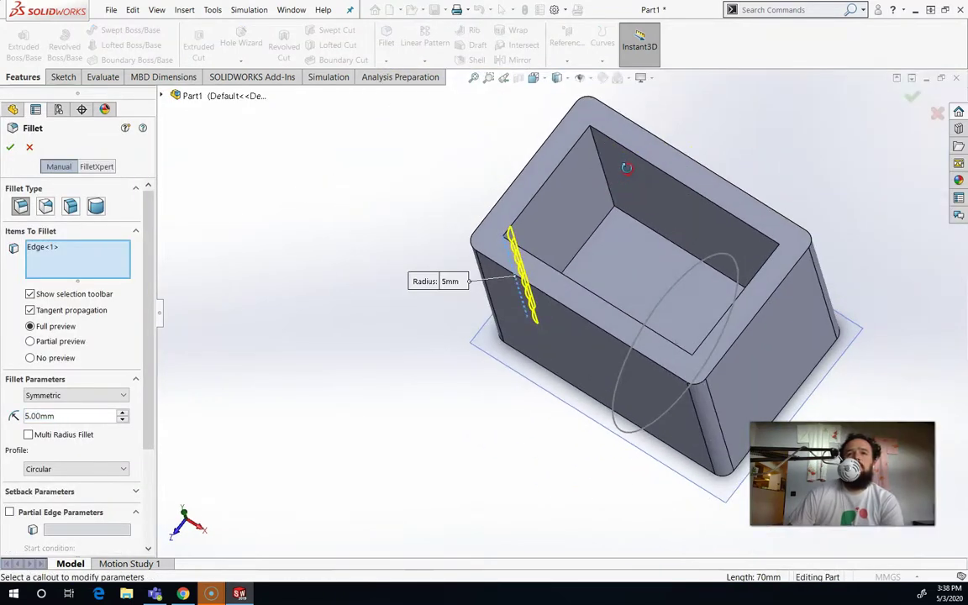
{"action": "left_click", "coordinate": [601, 162]}
{"action": "middle_click_drag", "start_coordinate": [746, 264], "coordinate": [380, 268]}
{"action": "left_click", "coordinate": [802, 298]}
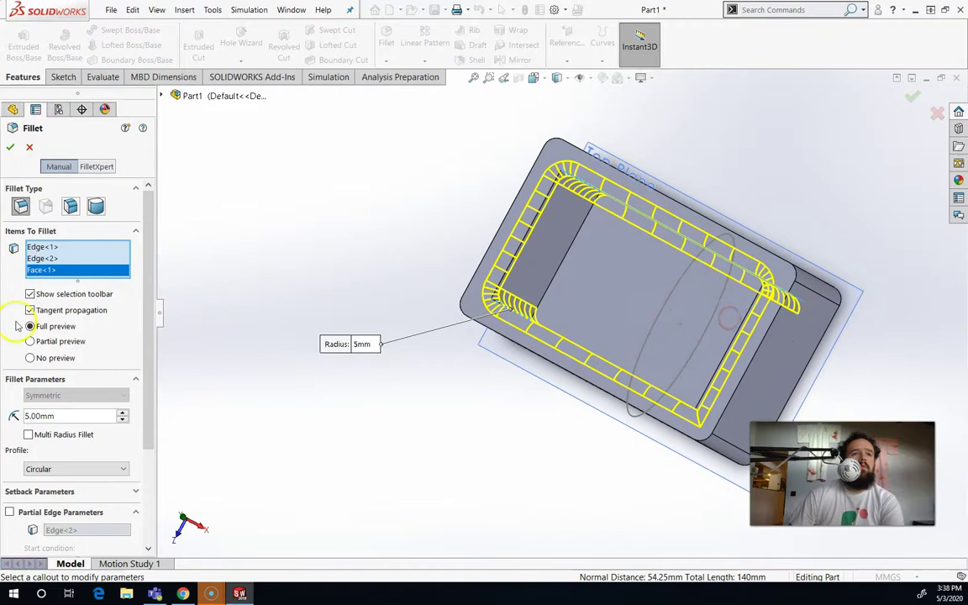
Set the inner fillet's radius to 10 mm and apply it.
{"action": "right_click", "coordinate": [28, 416]}
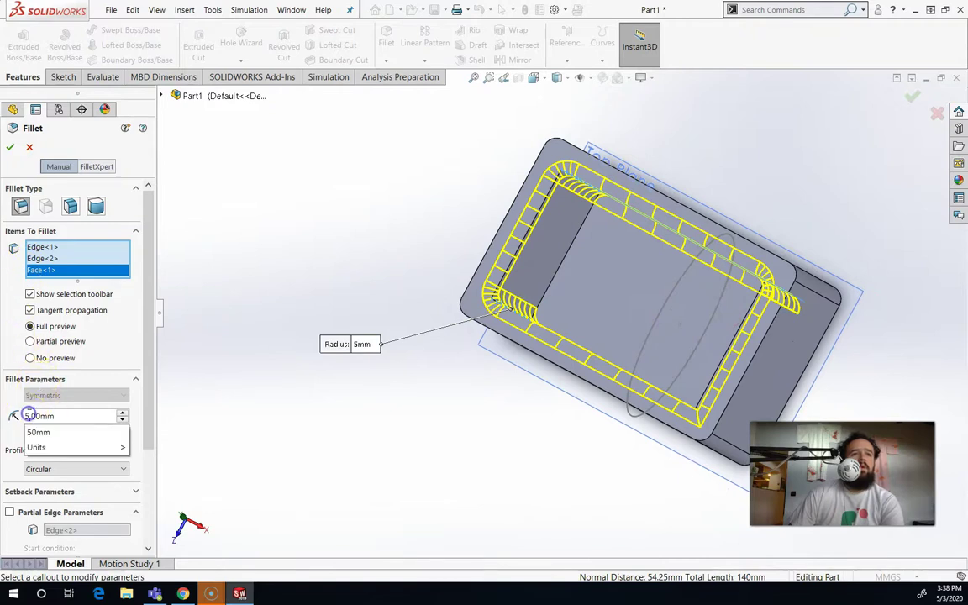
{"action": "key", "text": "Escape"}
{"action": "type", "text": "10"}
{"action": "key", "text": "Return"}
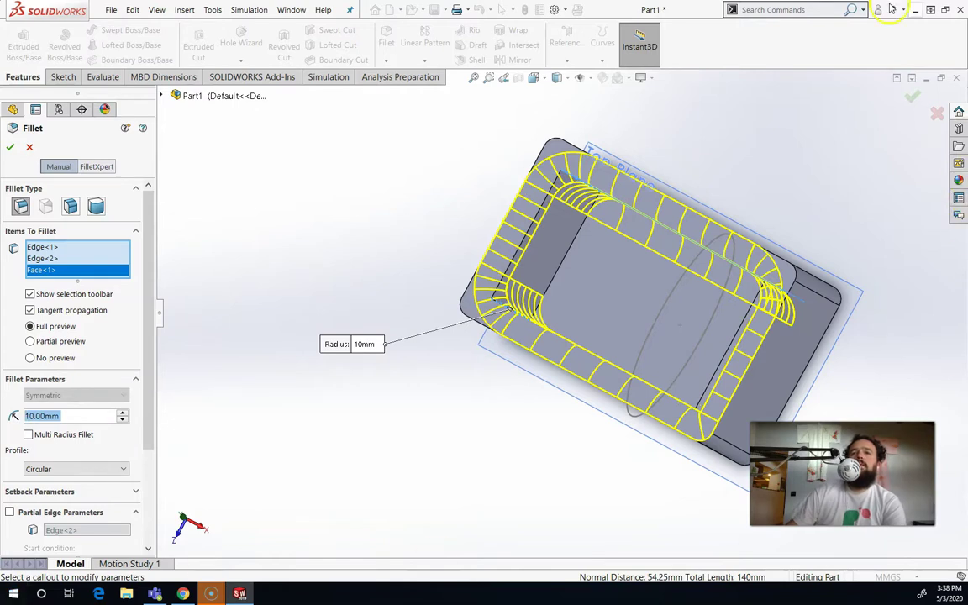
{"action": "left_click", "coordinate": [913, 95]}
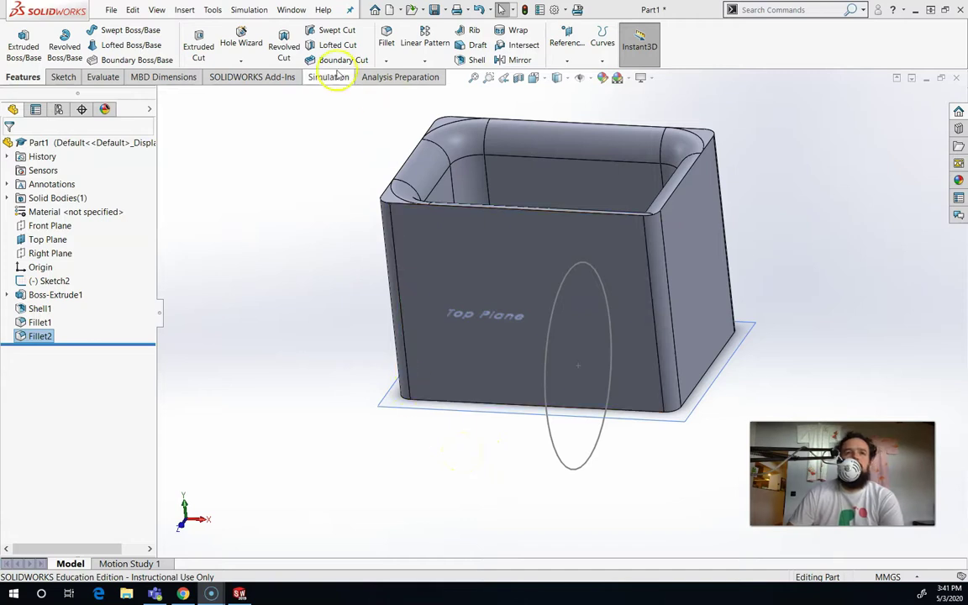
Open the SOLIDWORKS Tutorials and start Lesson 1: Parts from the Getting Started set.
{"action": "left_click", "coordinate": [324, 8]}
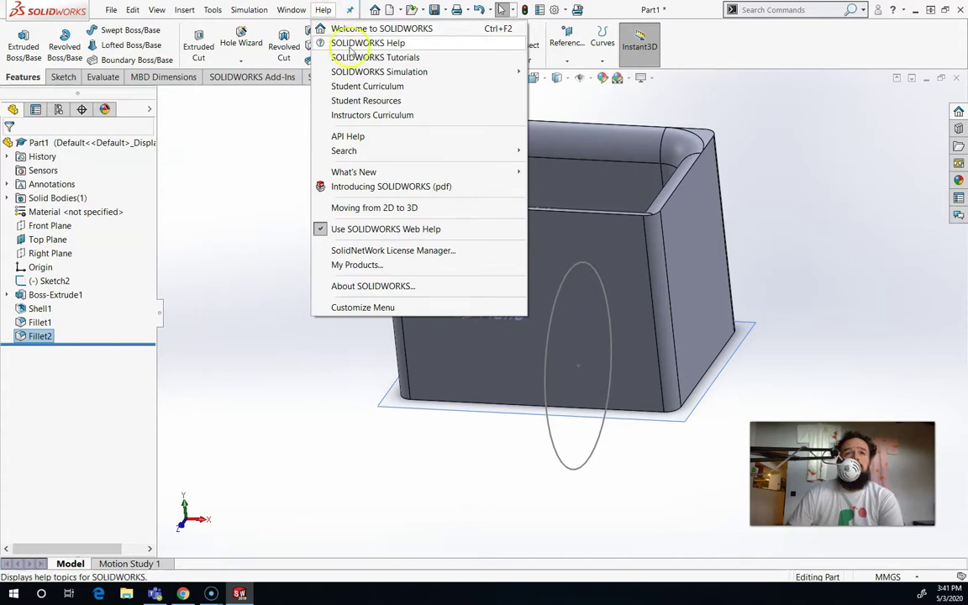
{"action": "left_click", "coordinate": [422, 59]}
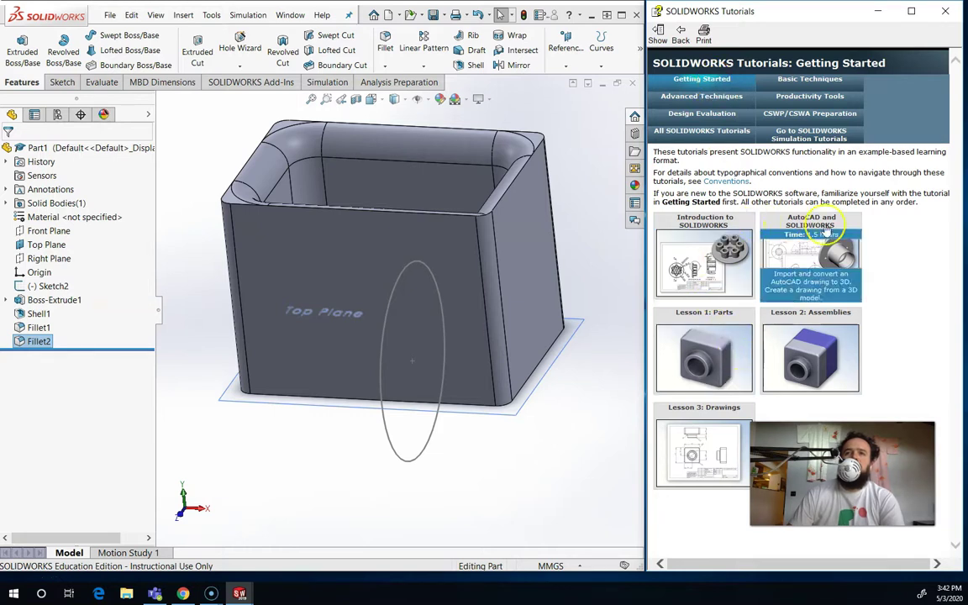
{"action": "mouse_move", "coordinate": [673, 493]}
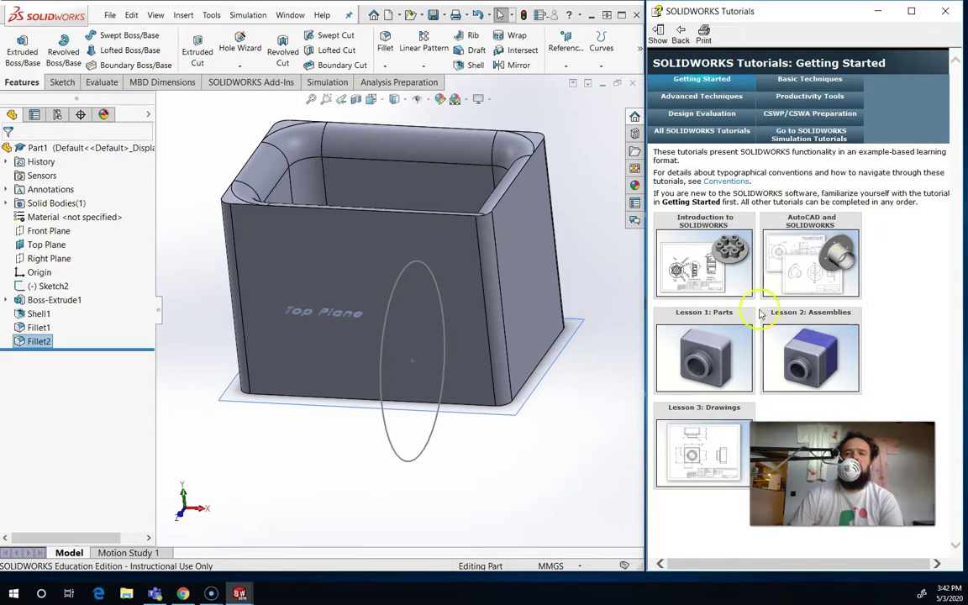
{"action": "mouse_move", "coordinate": [721, 313]}
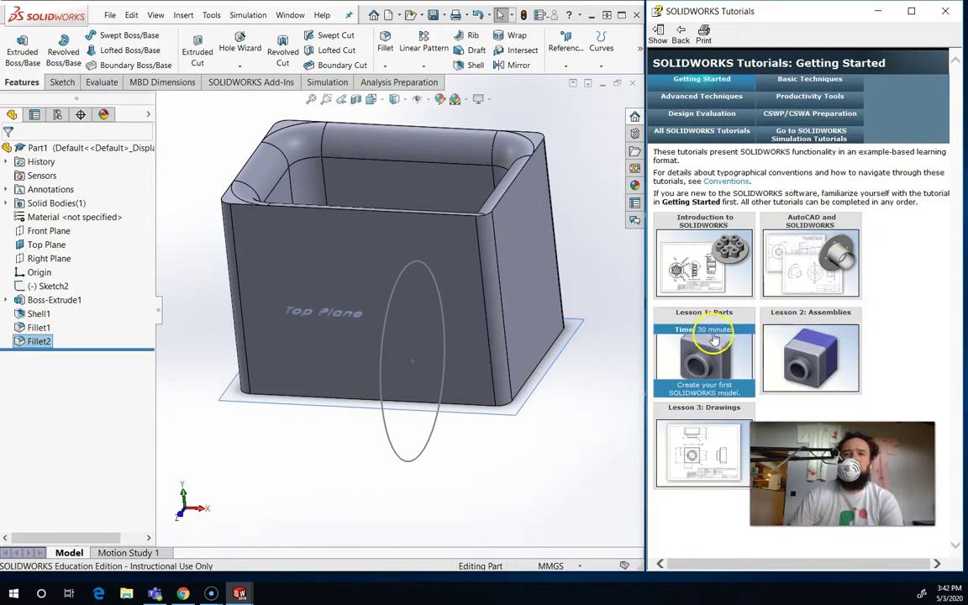
{"action": "left_click", "coordinate": [714, 338]}
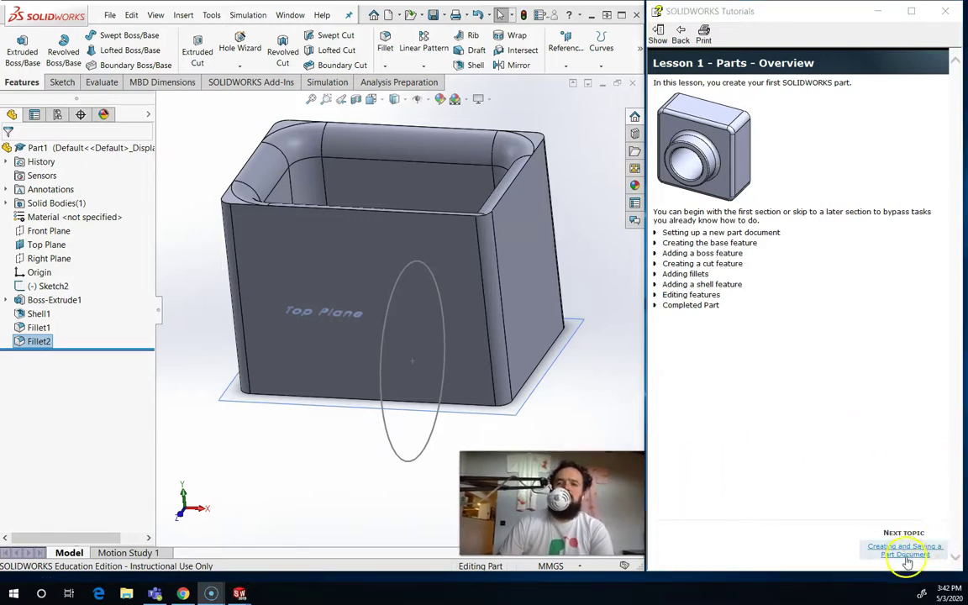
Read through the lesson's topics from Creating and Saving a Part Document to Dimensioning the Base.
{"action": "left_click", "coordinate": [905, 552]}
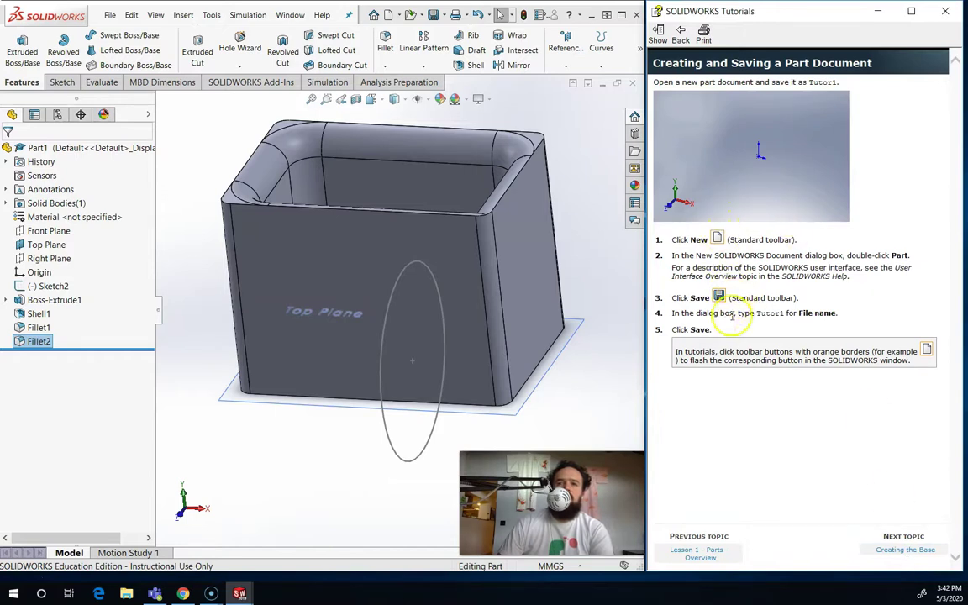
{"action": "left_click", "coordinate": [915, 550]}
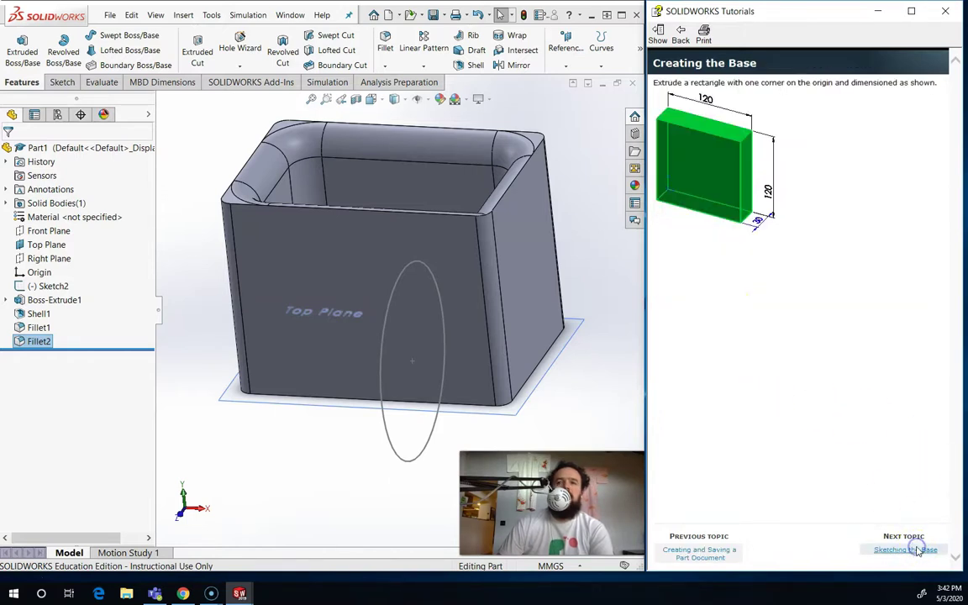
{"action": "left_click", "coordinate": [917, 551]}
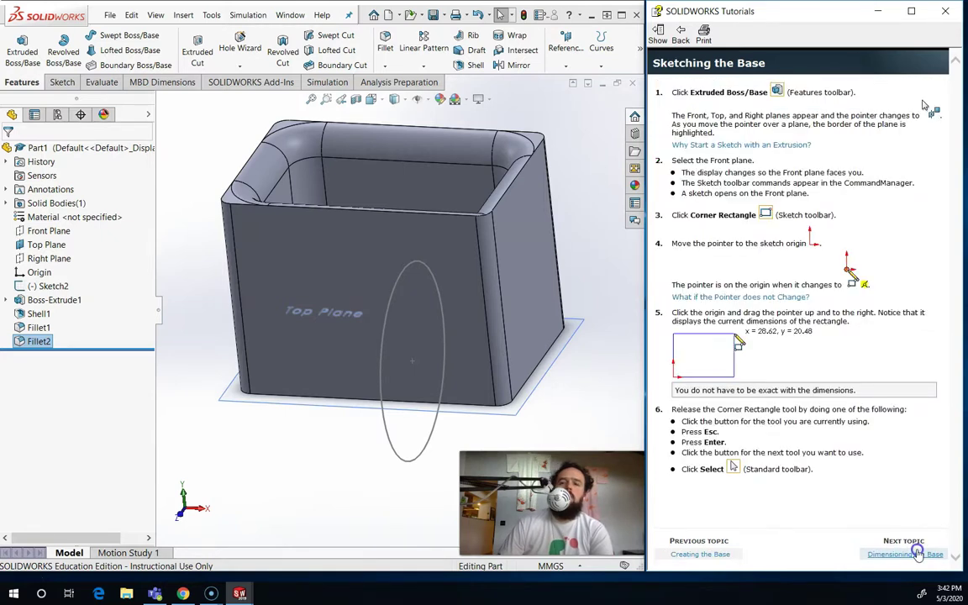
{"action": "left_click", "coordinate": [919, 555]}
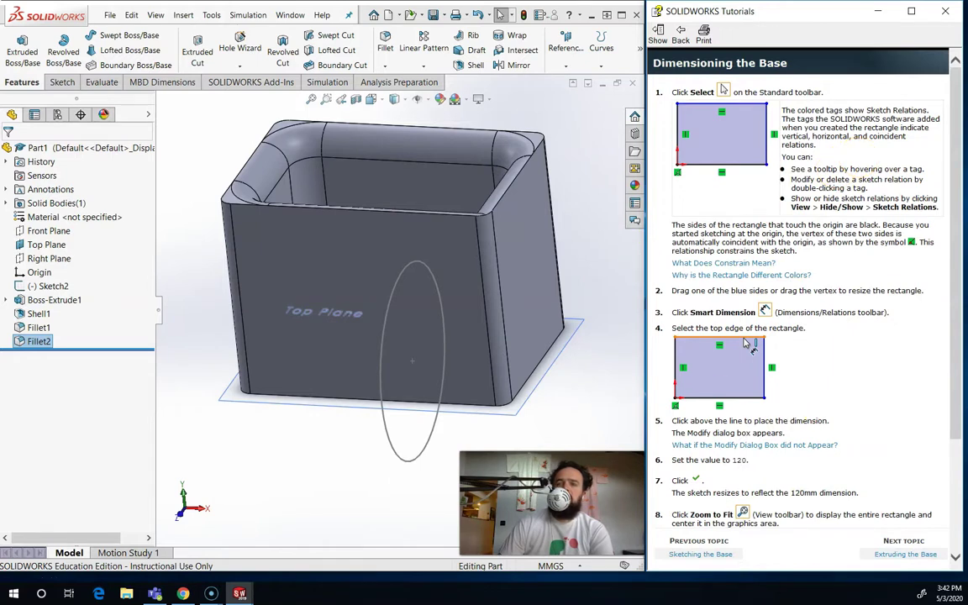